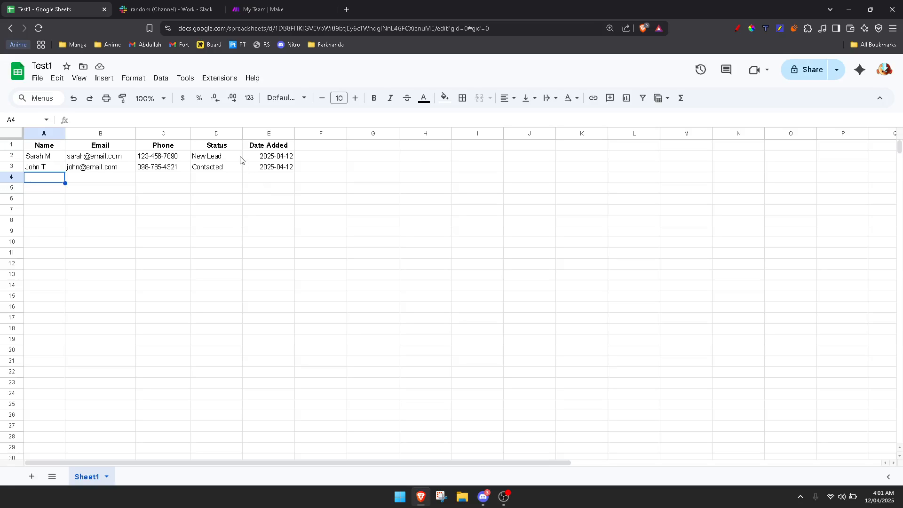
- Back in the Test1 spreadsheet, select the empty rows 4 to 6 below the two leads
left_click(282, 7)
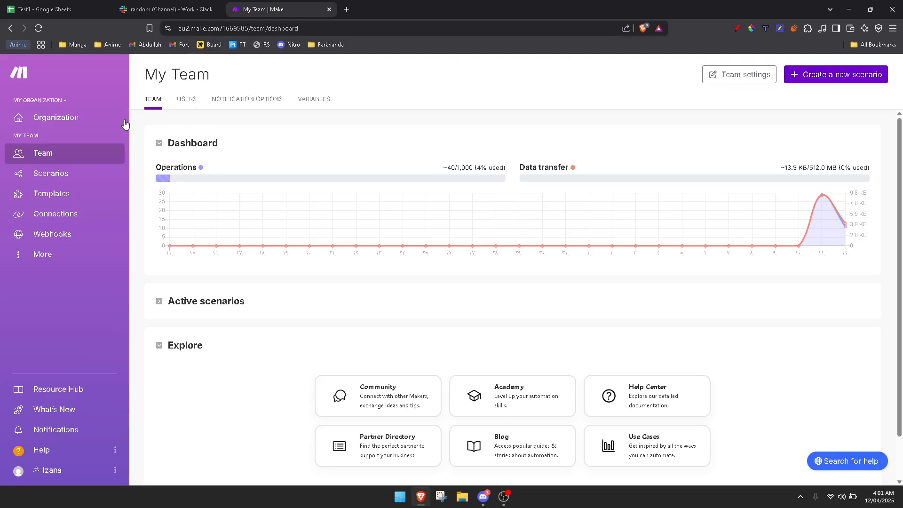
left_click(45, 9)
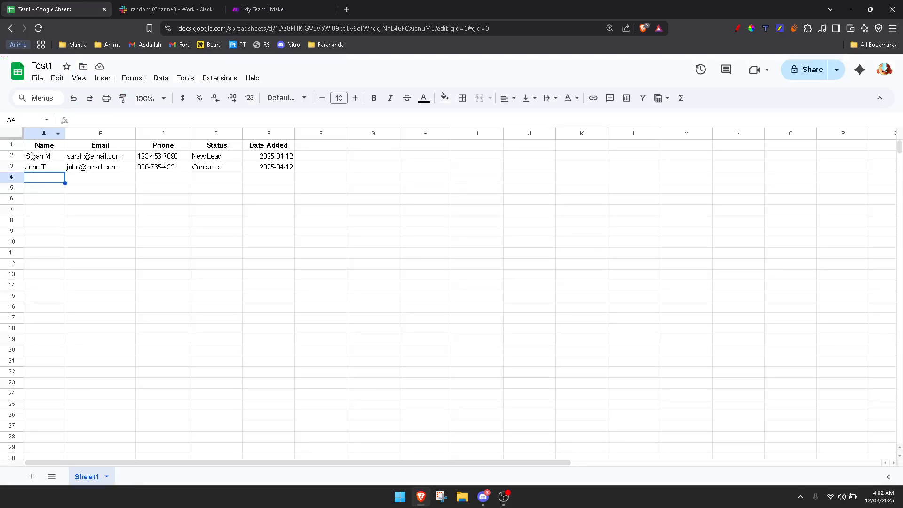
left_click(278, 177)
mouse_move(260, 193)
left_mouse_down()
mouse_move(262, 210)
mouse_move(250, 180)
left_mouse_up()
left_click_drag(40, 169, 281, 195)
left_click(223, 191)
left_click_drag(43, 179, 278, 198)
left_click(104, 200)
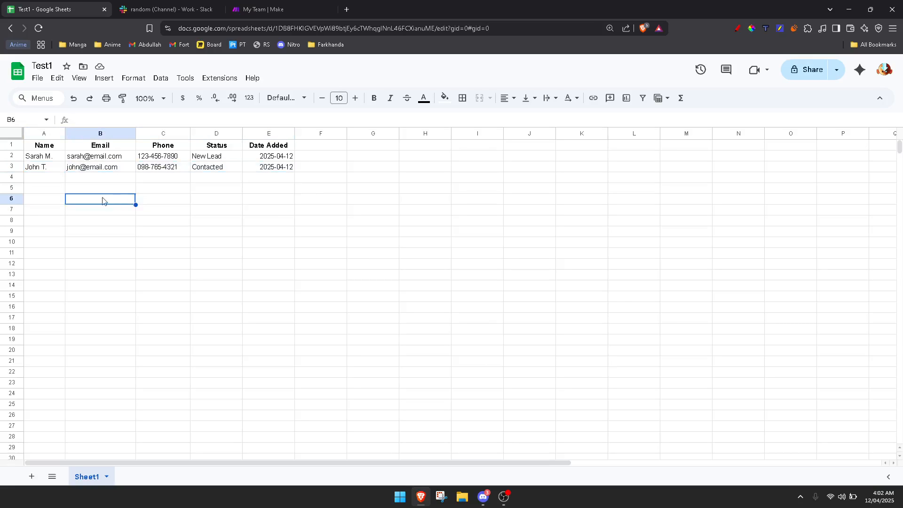
left_click_drag(35, 180, 270, 200)
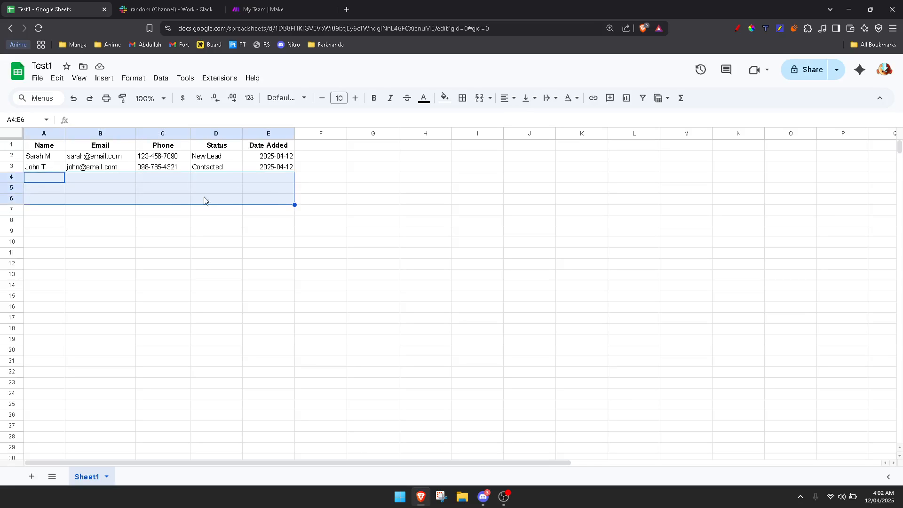
left_click(111, 196)
left_click_drag(40, 181, 270, 203)
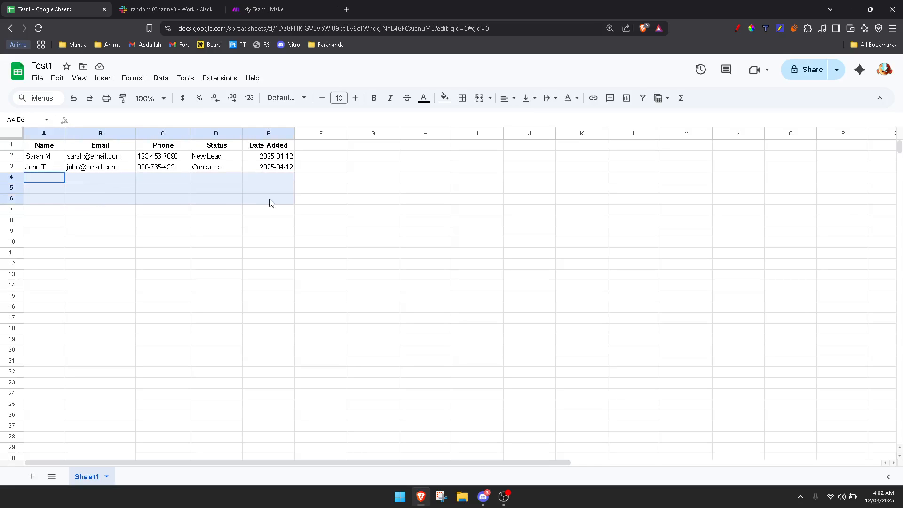
left_click(264, 192)
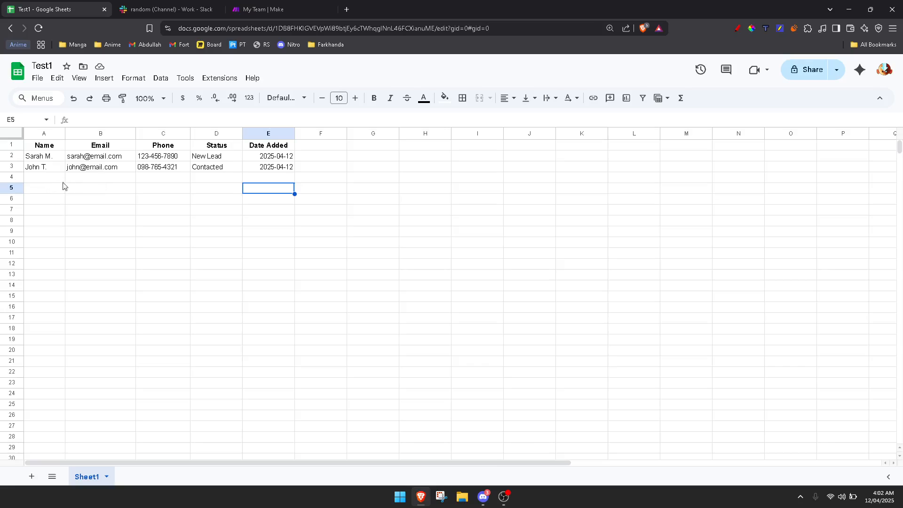
- Inspect the New Lead status in D2 and the empty D4 cell, then bring up Slack #random
left_click_drag(207, 179, 211, 190)
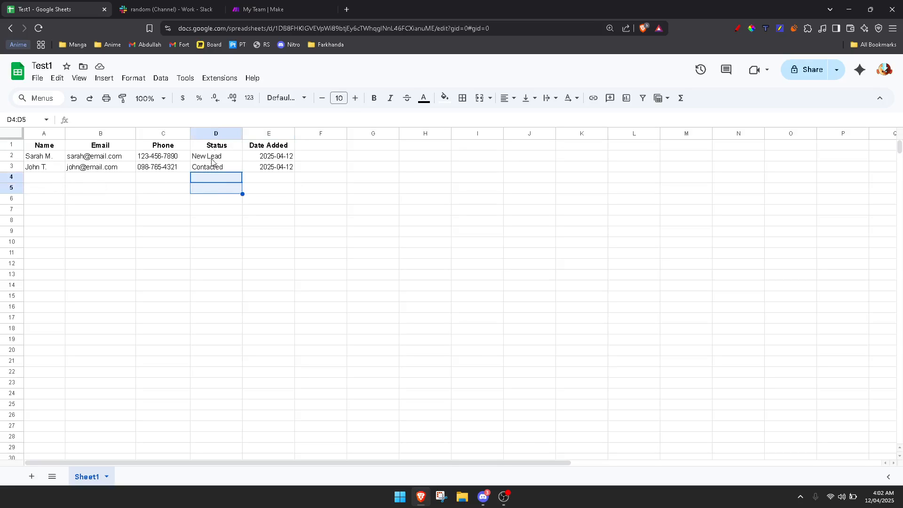
left_click(196, 159)
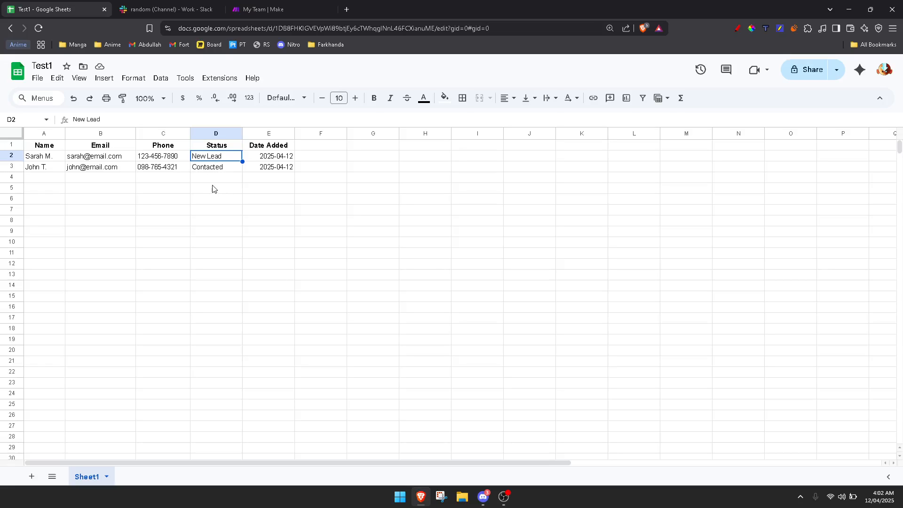
left_click(210, 179)
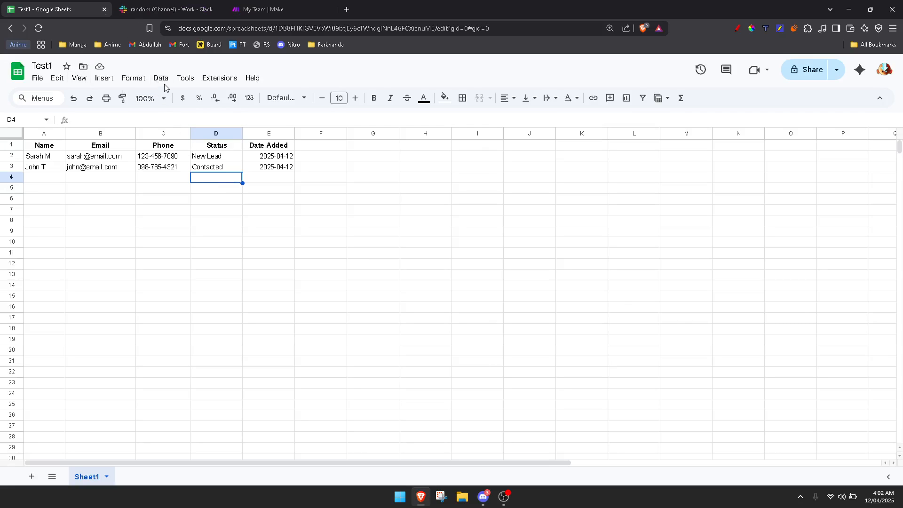
left_click(167, 9)
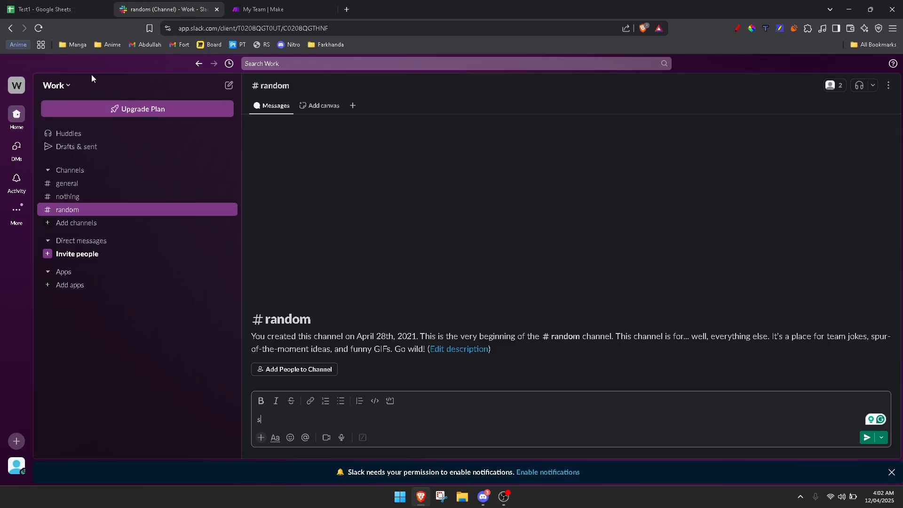
- Look over empty row 4 in Test1, then delete the stray 's' from the #random draft
left_click(48, 9)
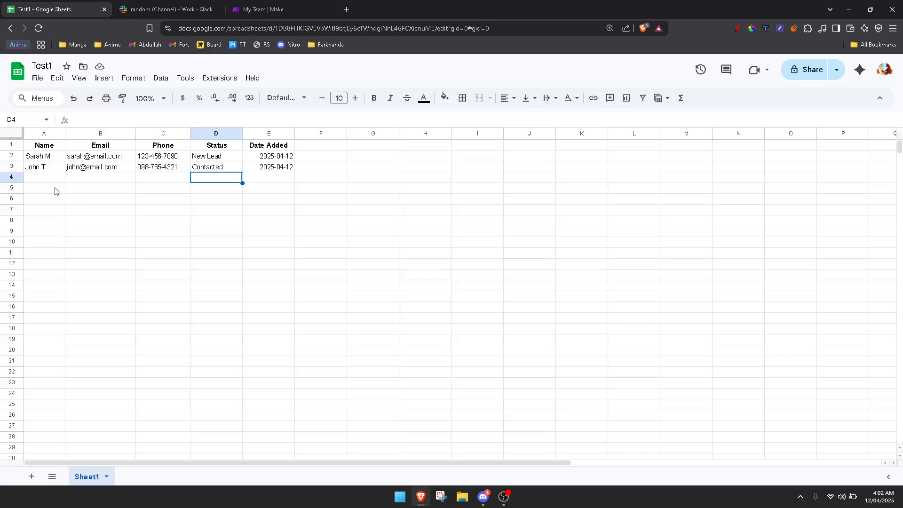
left_click_drag(47, 178, 271, 180)
left_click(232, 181)
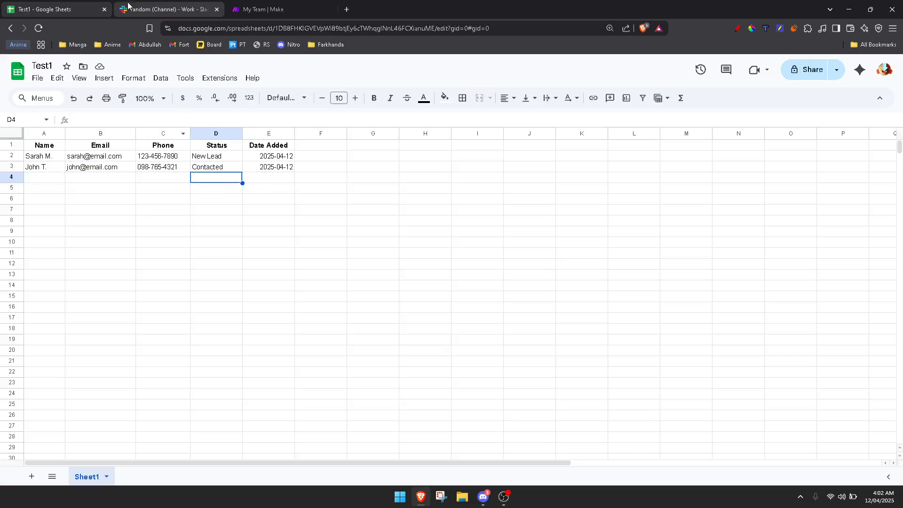
left_click(139, 7)
type("s")
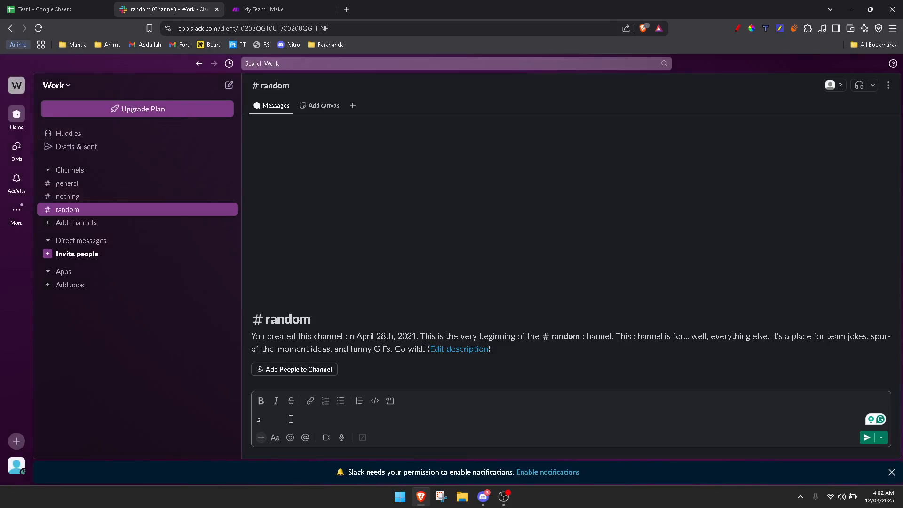
key("BackSpace")
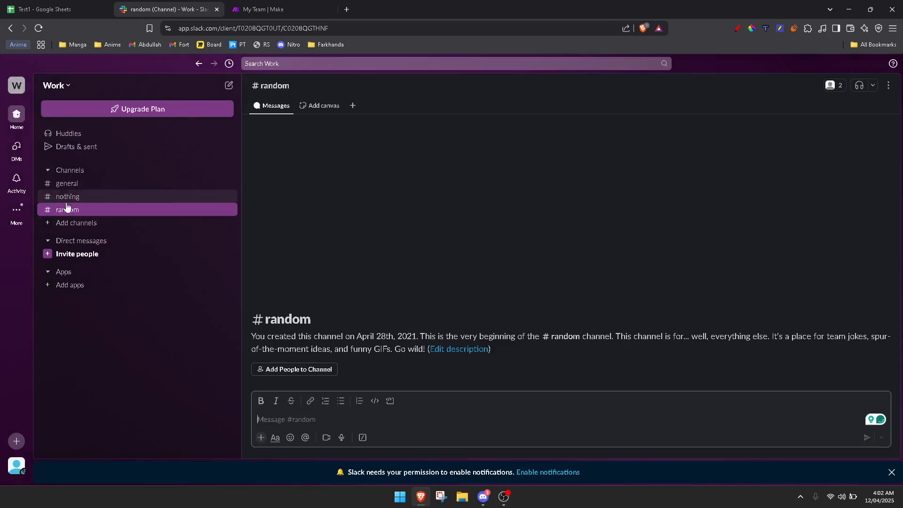
- Recheck empty row 4 and the empty #random channel, then bring up the Make team dashboard
left_click(51, 9)
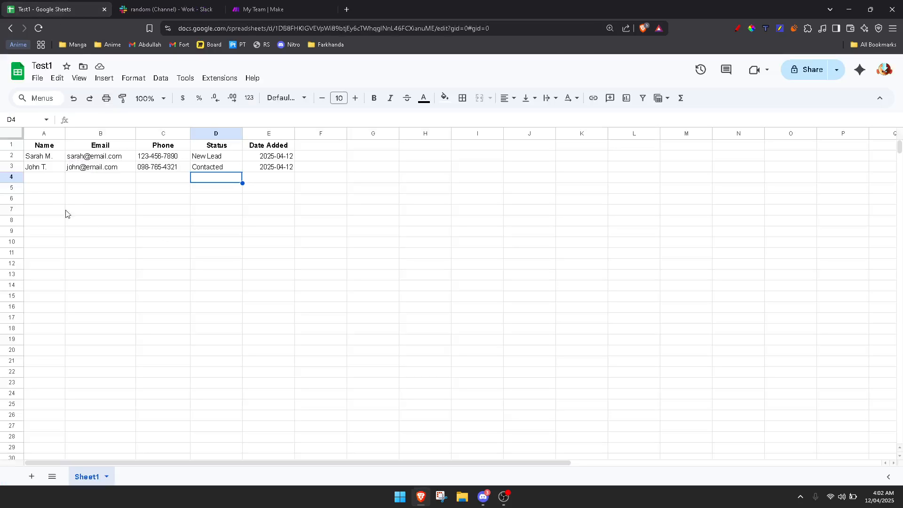
left_click(56, 177)
left_click_drag(61, 173, 270, 186)
left_click(254, 200)
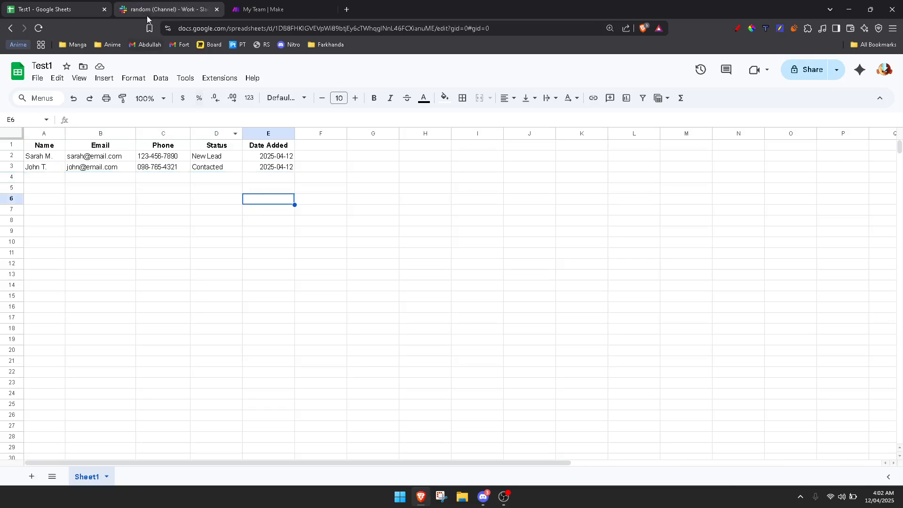
left_click(145, 9)
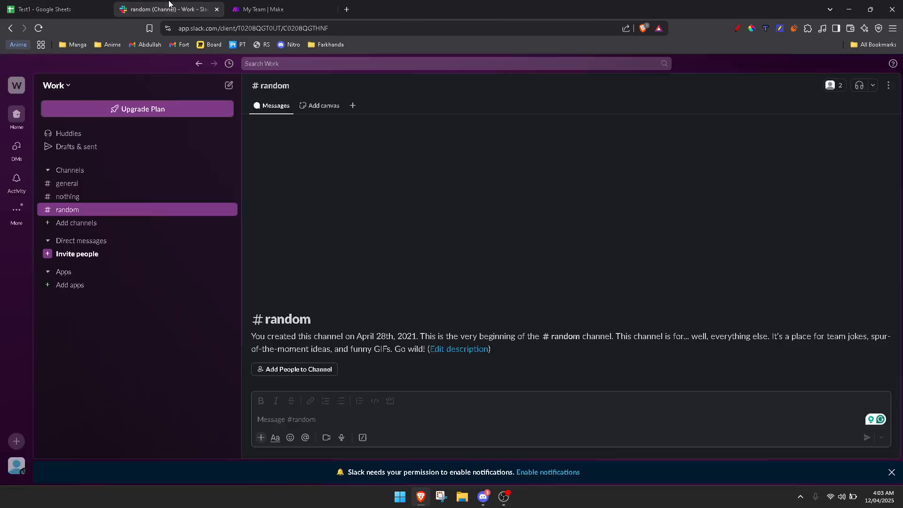
left_click(312, 423)
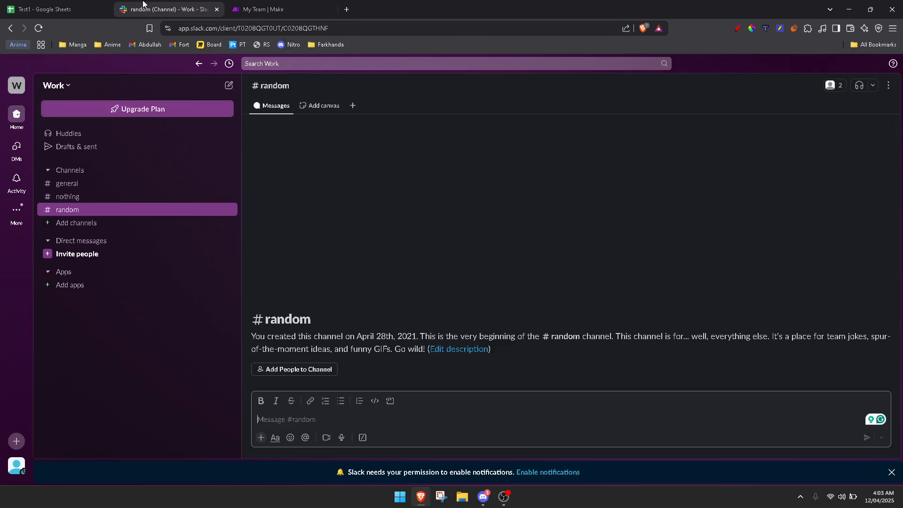
left_click(12, 5)
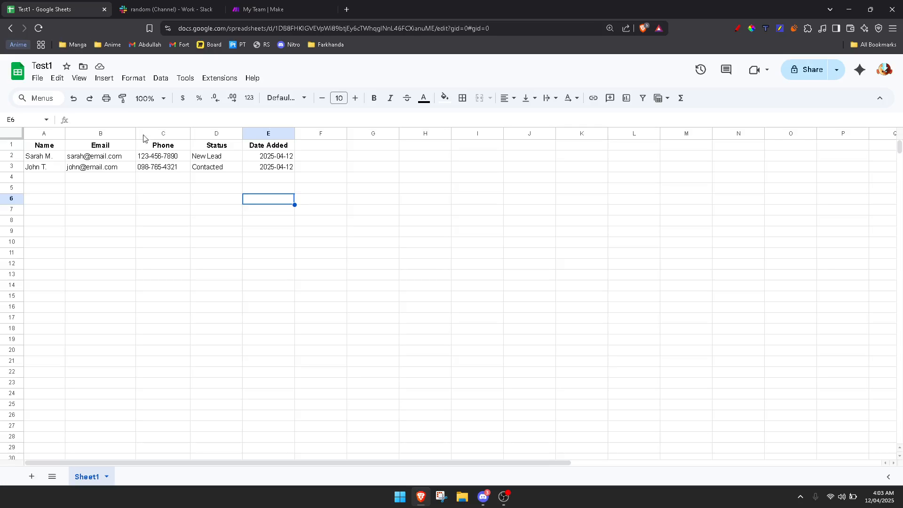
left_click(181, 6)
left_click(51, 9)
left_click(292, 8)
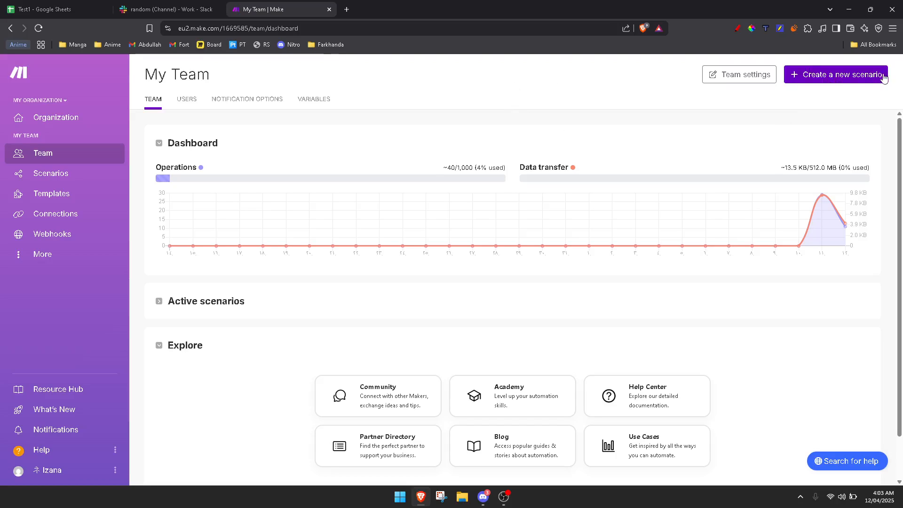
- Start a new scenario with Google Sheets as the first app and its Watch New Rows trigger
left_click(837, 78)
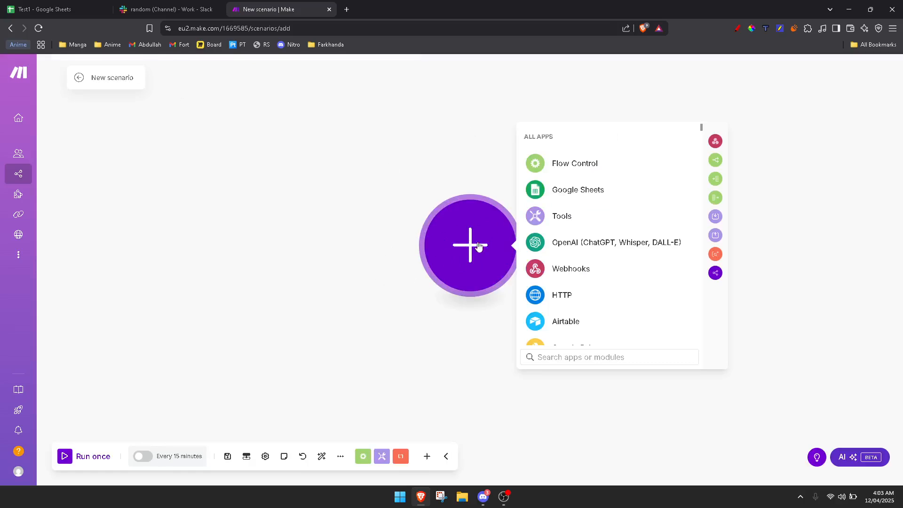
left_click(580, 191)
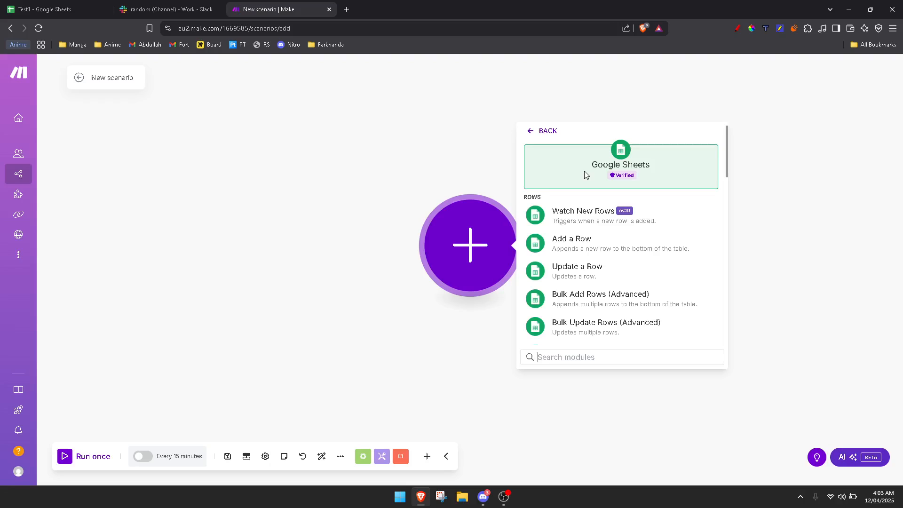
left_click(598, 217)
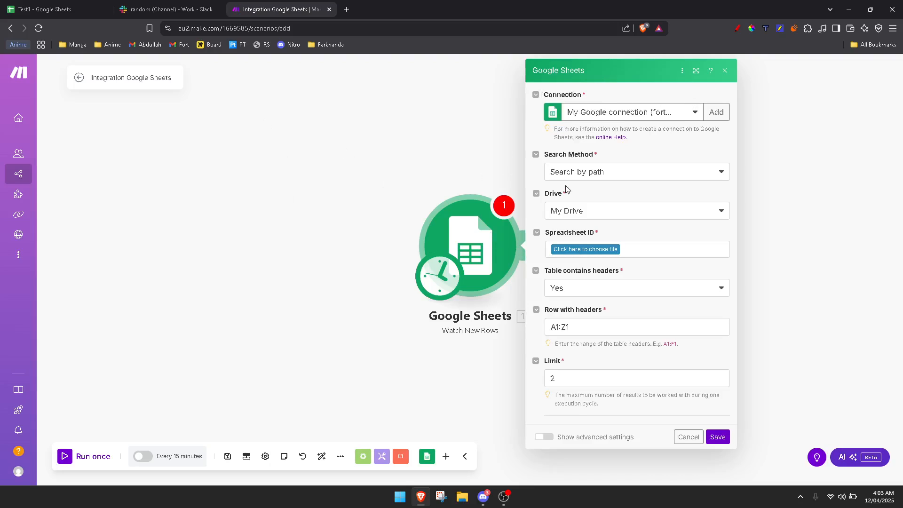
- Keep the existing Google connection for the trigger, abandoning the new-connection setup
left_click(638, 113)
left_click(681, 130)
left_click(711, 113)
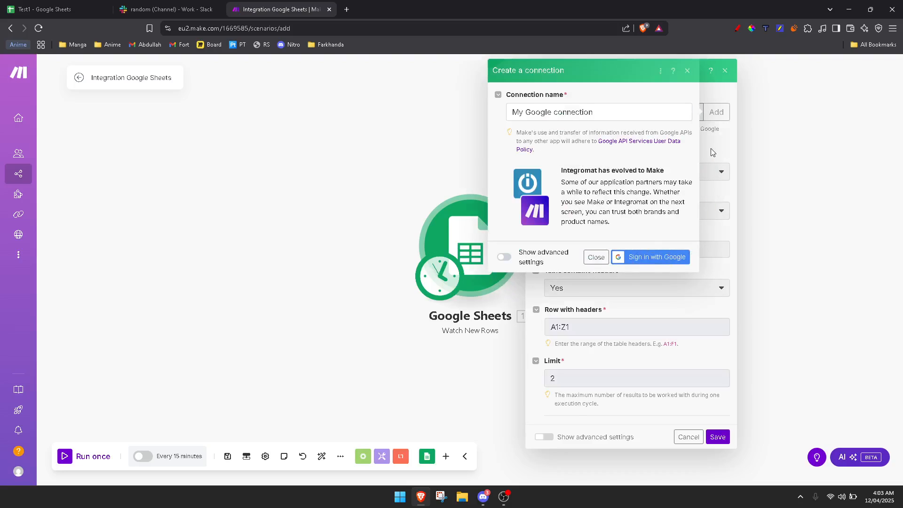
left_click(687, 70)
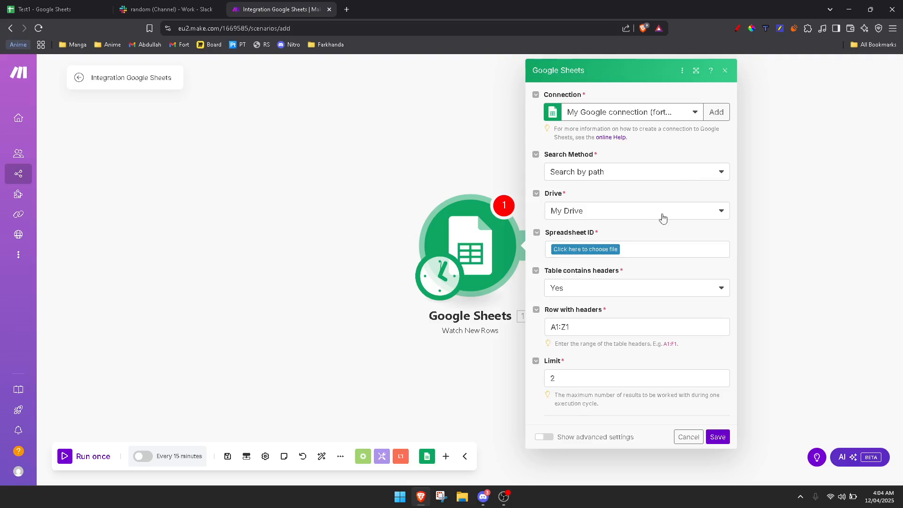
- Watch the Test1 spreadsheet's Sheet1, save, and start processing from all existing rows
left_click(596, 252)
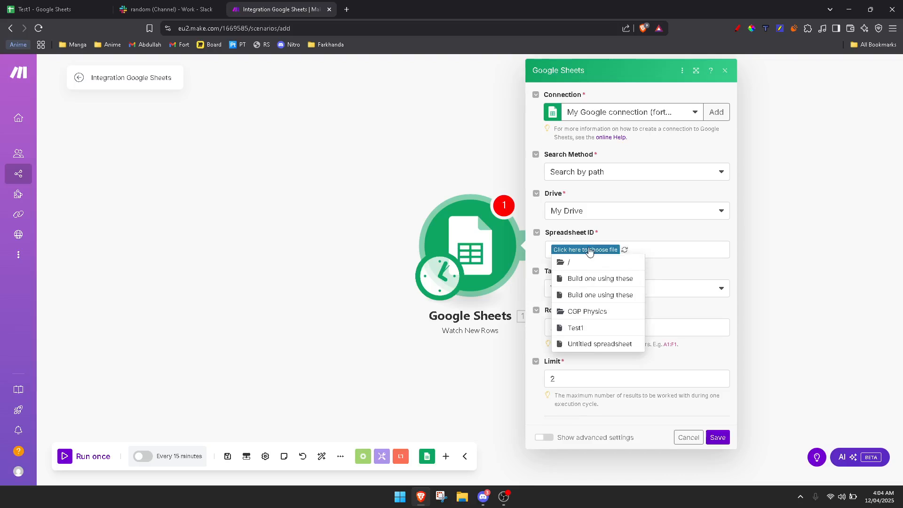
left_click(37, 9)
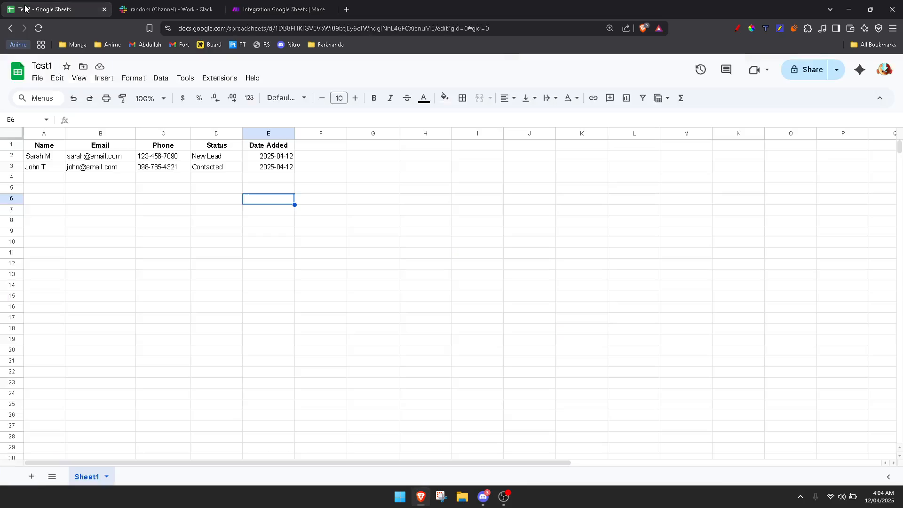
left_click(281, 10)
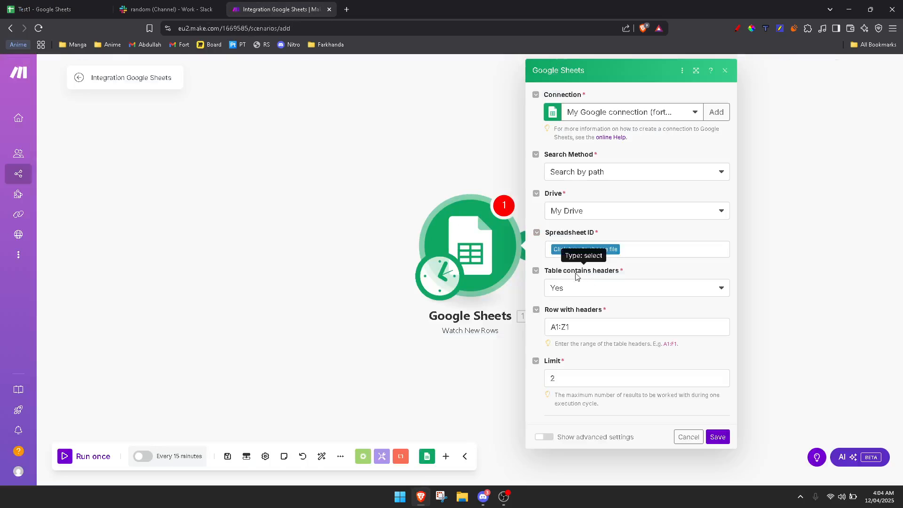
left_click(586, 250)
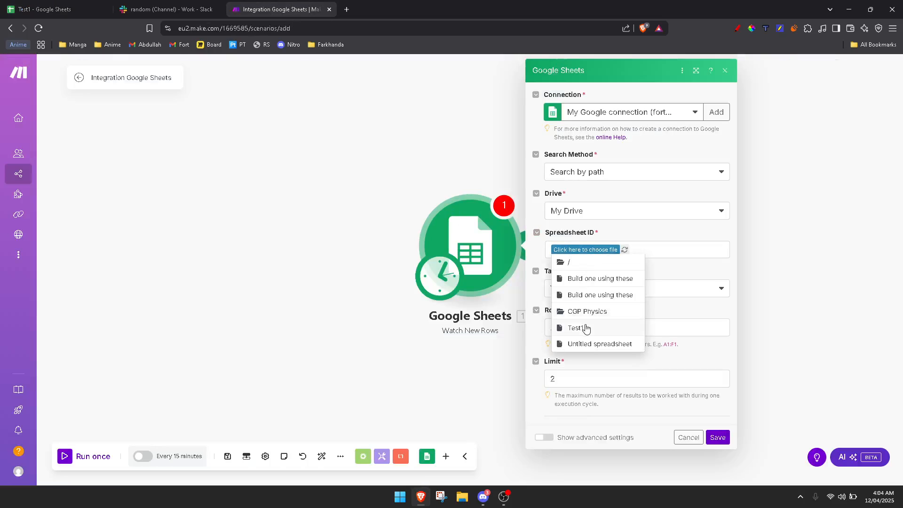
left_click(579, 328)
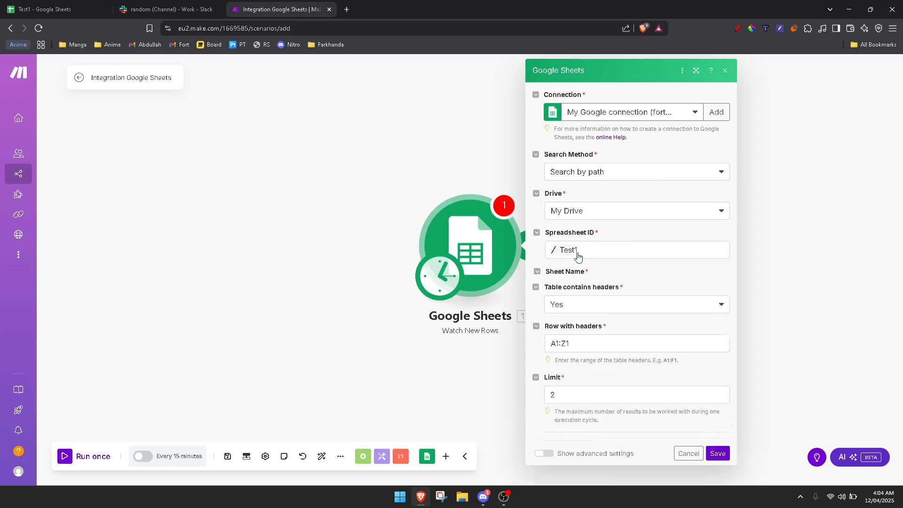
left_click(571, 288)
left_click(561, 305)
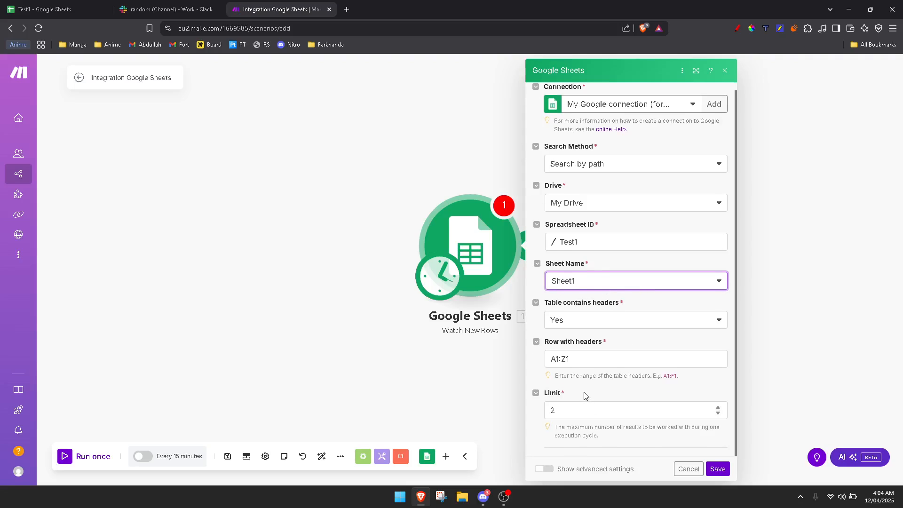
scroll(573, 270, "up", 1)
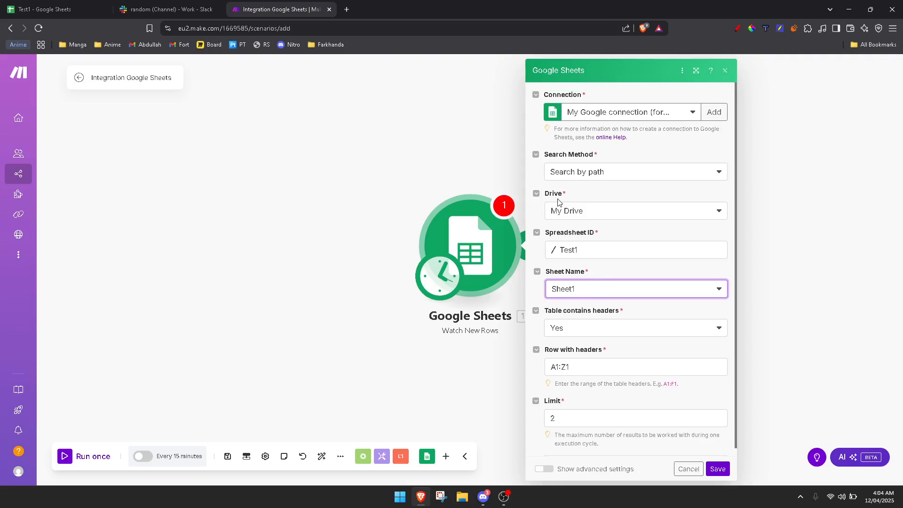
left_click(717, 468)
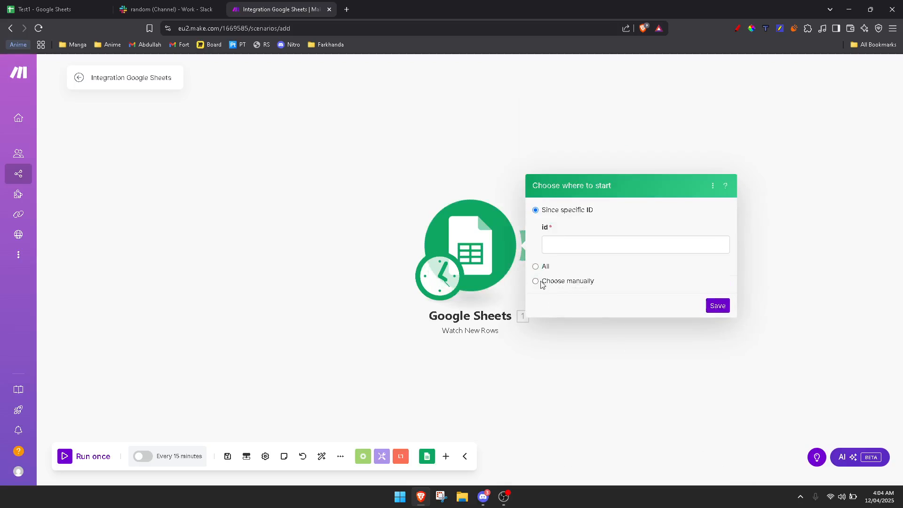
left_click(536, 267)
- Confirm the starting point, then append Slack's Create a Message module after the Google Sheets trigger
left_click(719, 259)
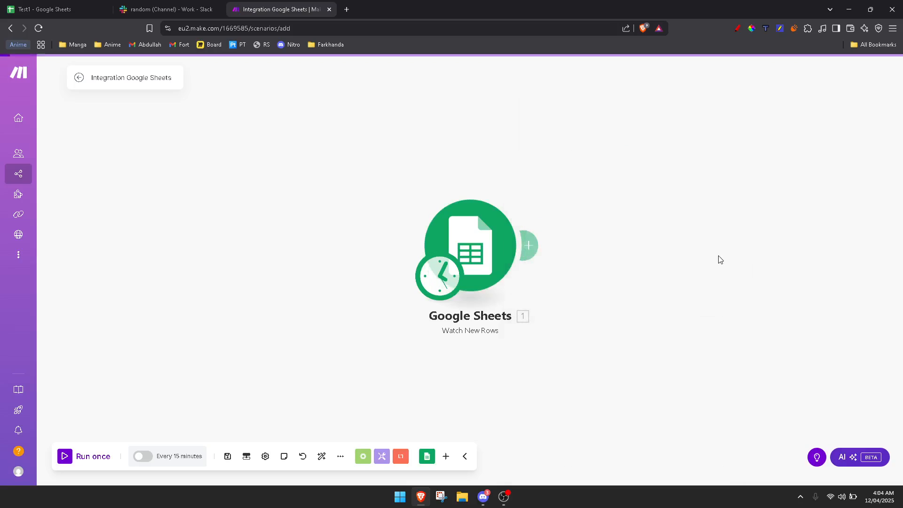
left_click(534, 243)
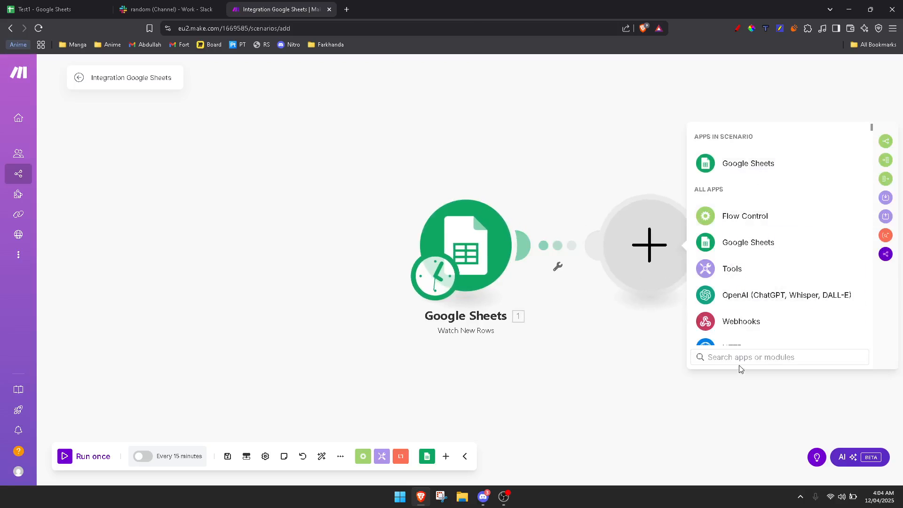
type("slack")
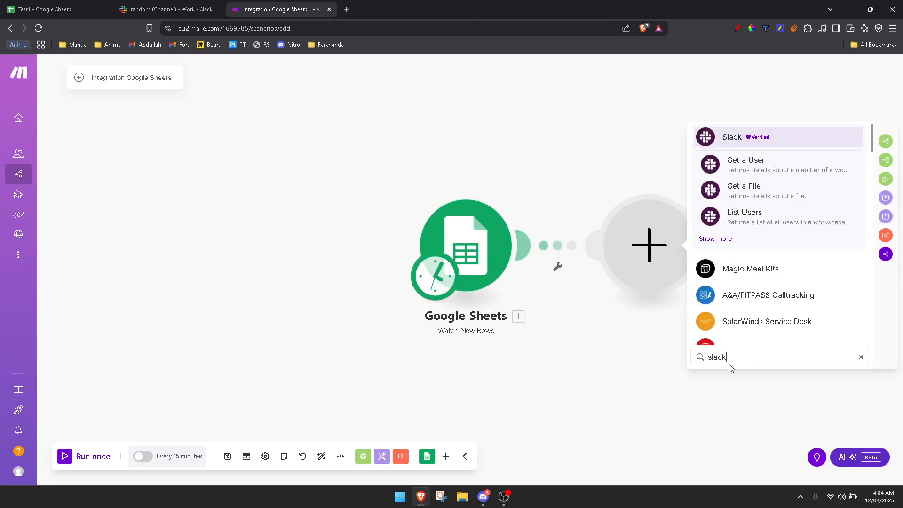
left_click(798, 136)
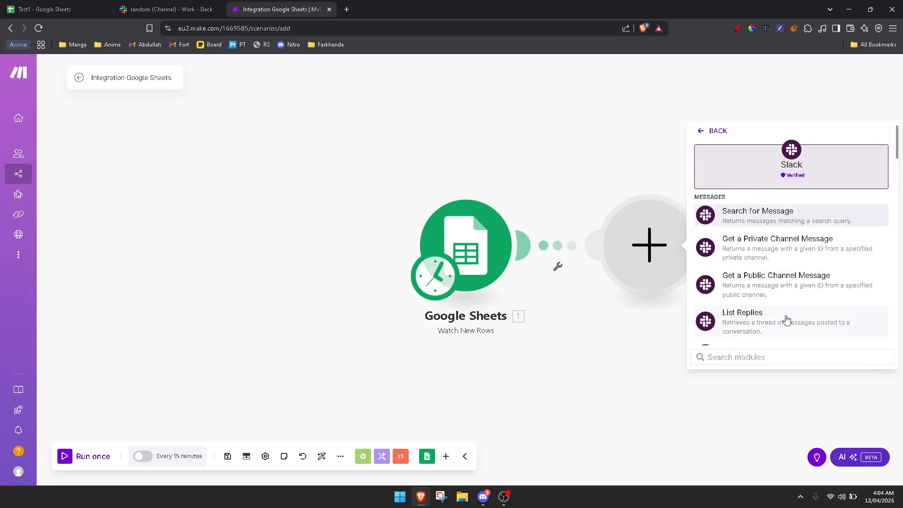
left_click(765, 359)
type("mess")
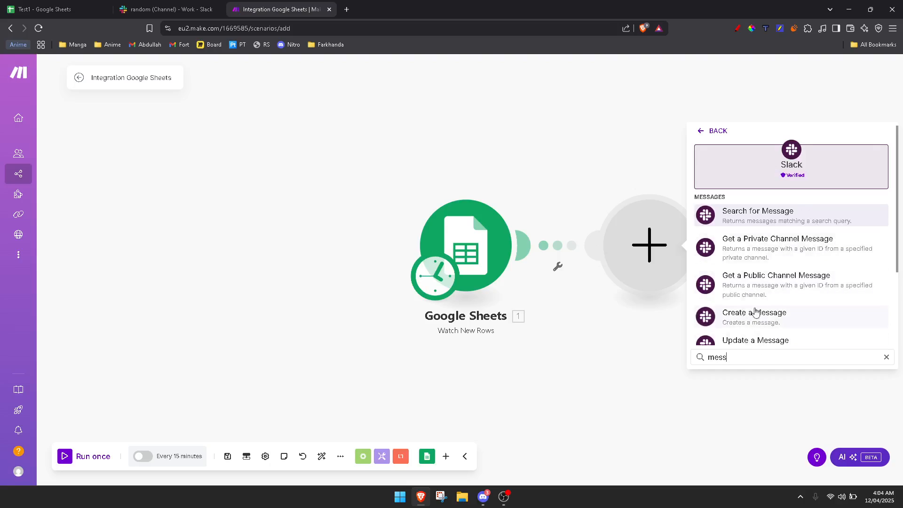
left_click(794, 319)
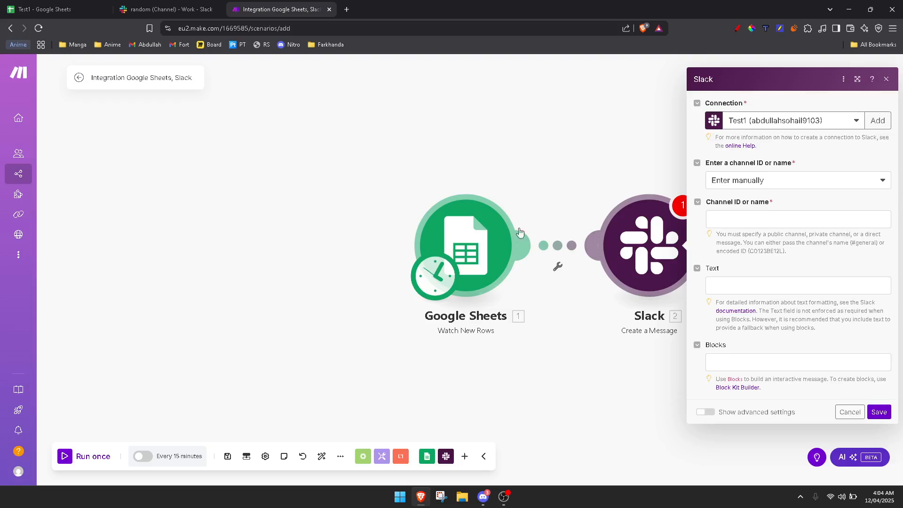
- Add a Slack (user) connection named My Slack (user) connection and allow access to the Work workspace
left_click(815, 121)
left_click(870, 120)
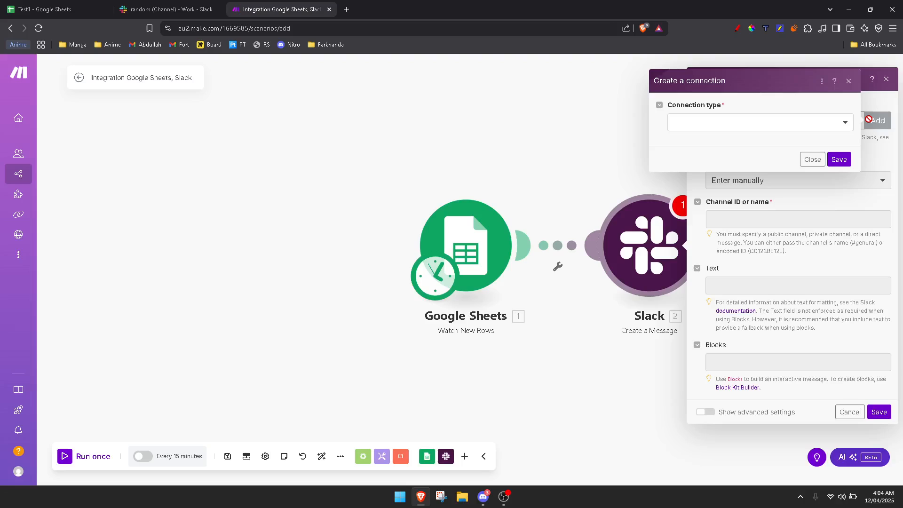
left_click(774, 122)
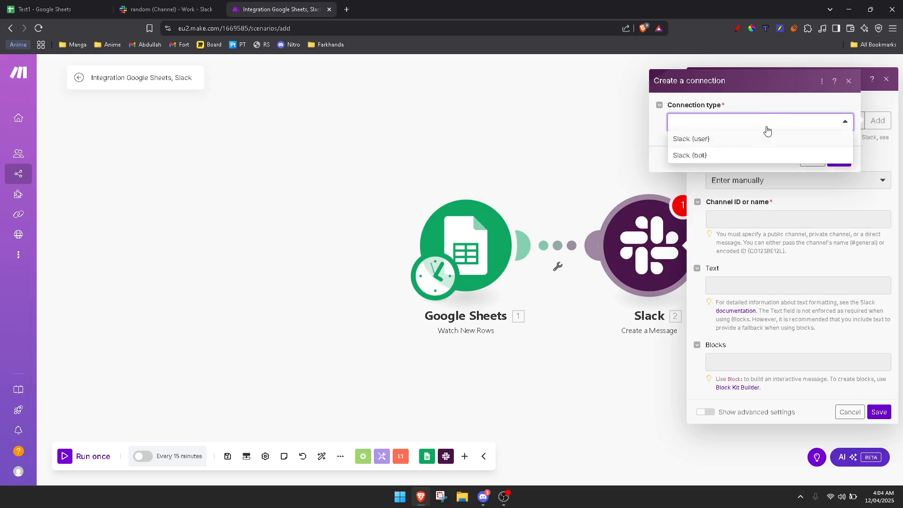
left_click(697, 140)
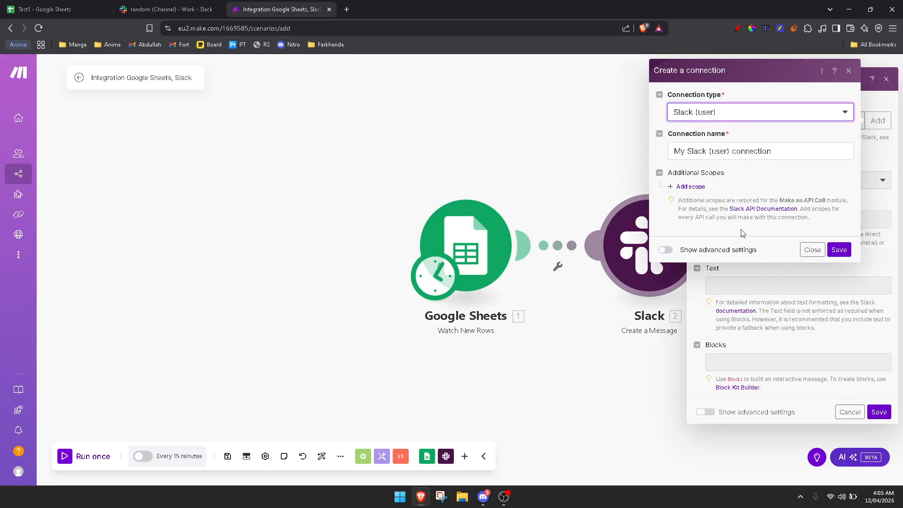
left_click_drag(781, 152, 656, 153)
left_click(742, 150)
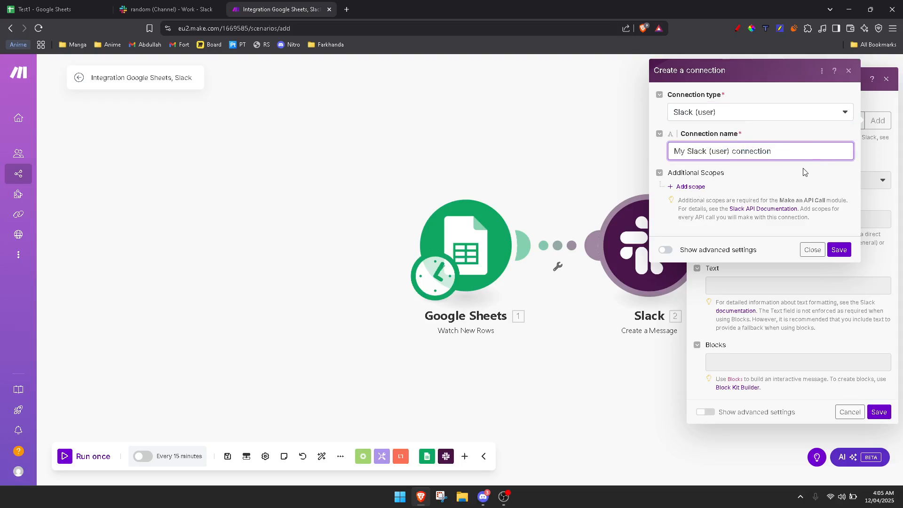
left_click(839, 250)
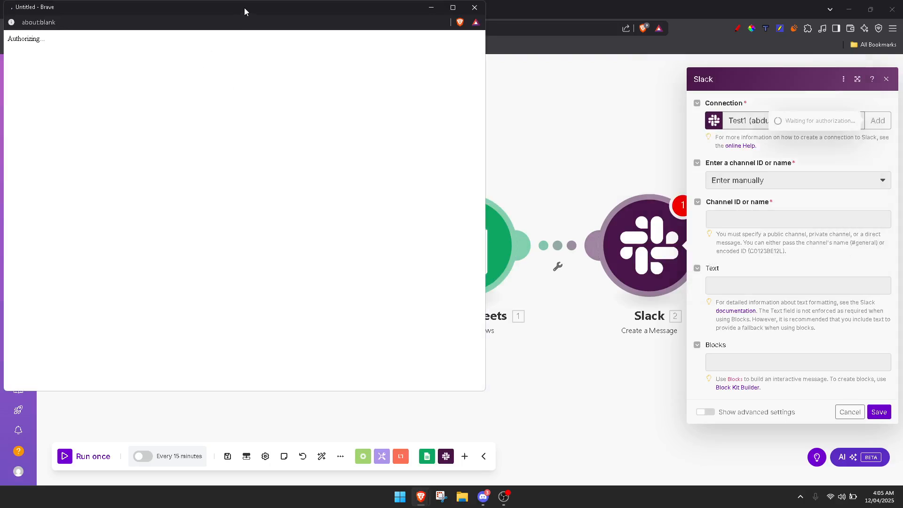
left_click_drag(244, 8, 352, 30)
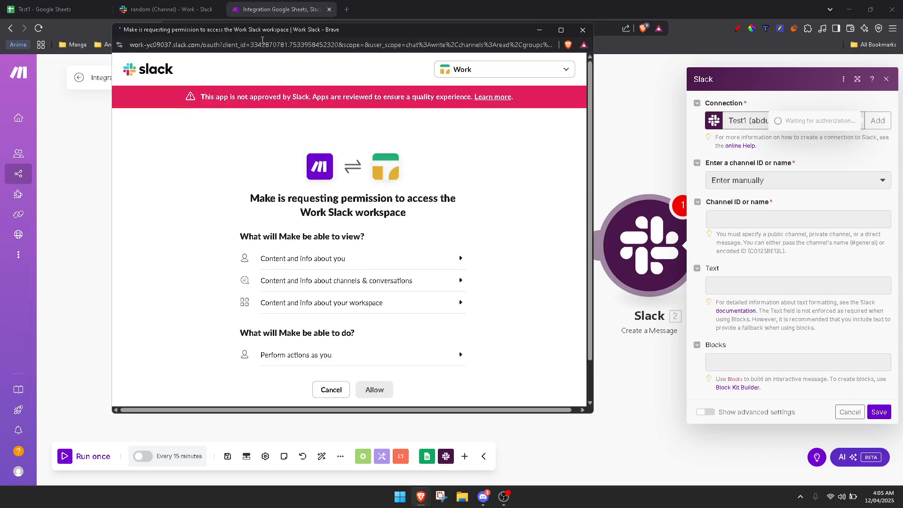
scroll(393, 183, "down", 1)
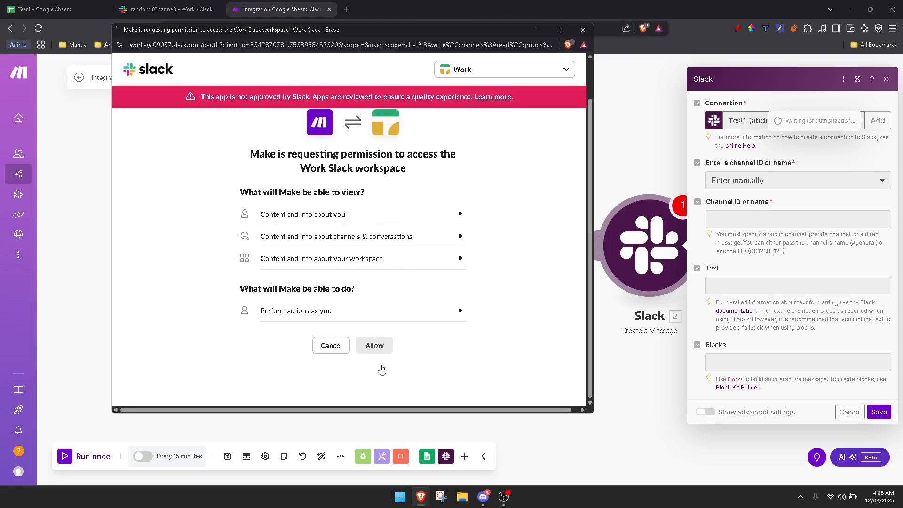
left_click(378, 345)
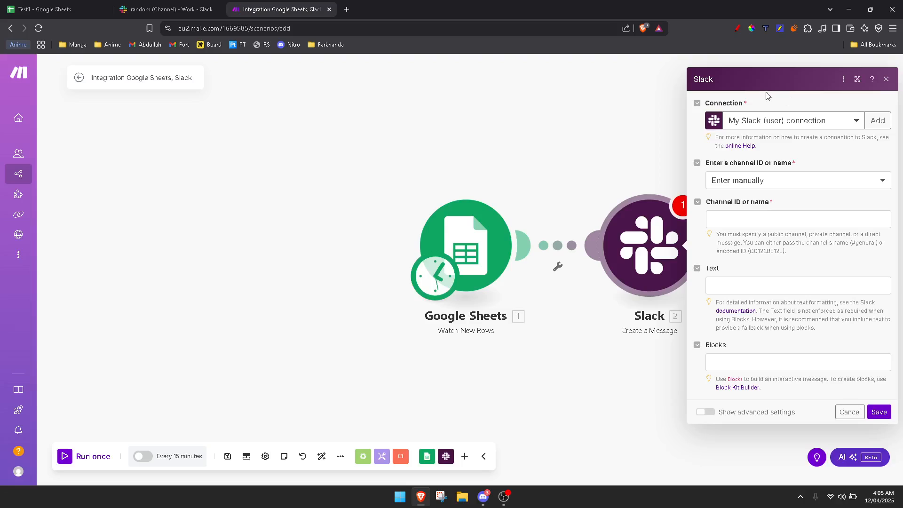
- Use the Test1 Slack connection and choose to select the channel from a list
left_click(840, 121)
left_click(830, 121)
left_click(833, 121)
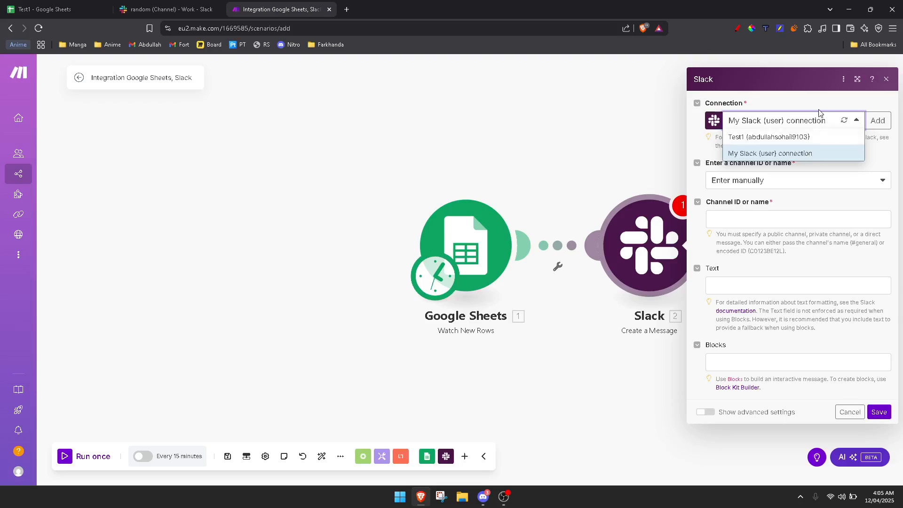
left_click(814, 121)
left_click(812, 121)
left_click(749, 138)
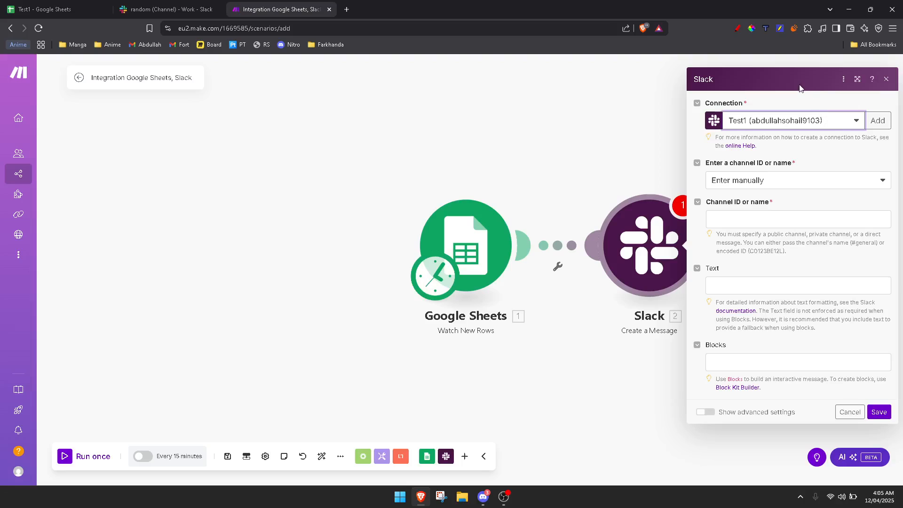
left_click(771, 180)
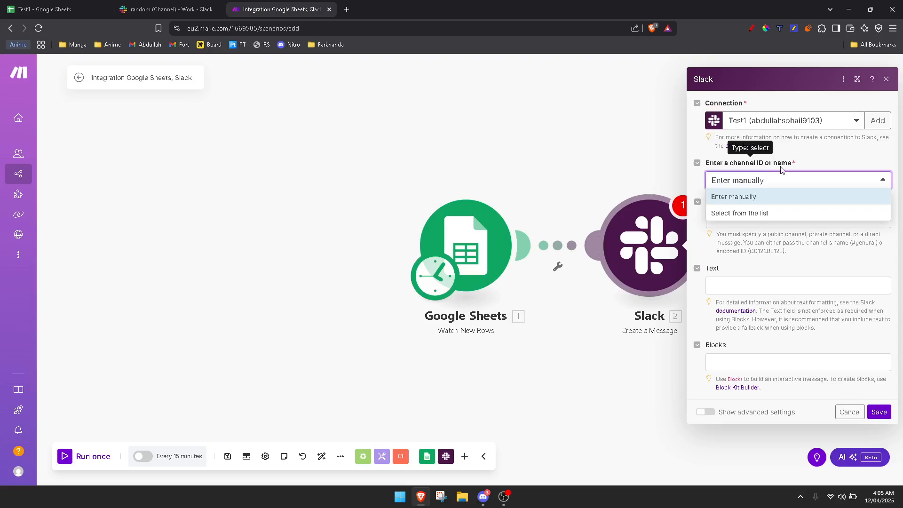
left_click(748, 213)
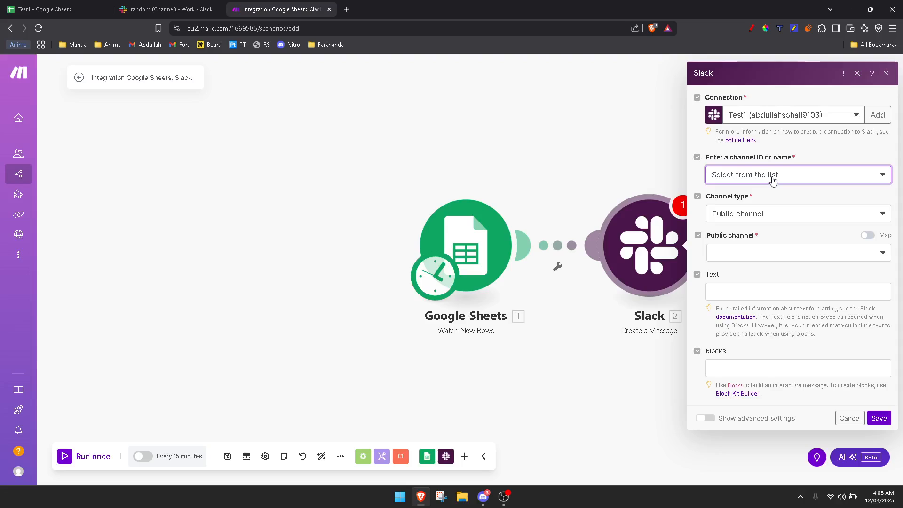
- Set the channel type to Public channel and the target channel to random
left_click(779, 214)
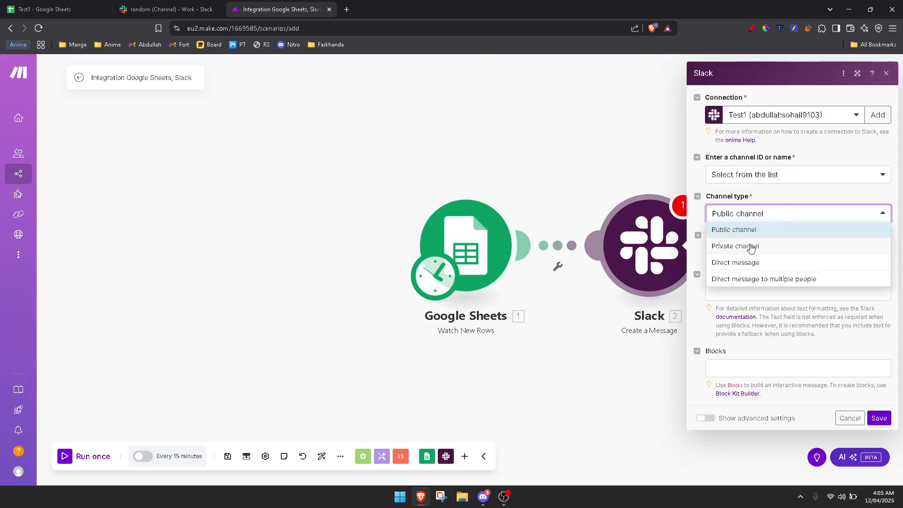
left_click(746, 262)
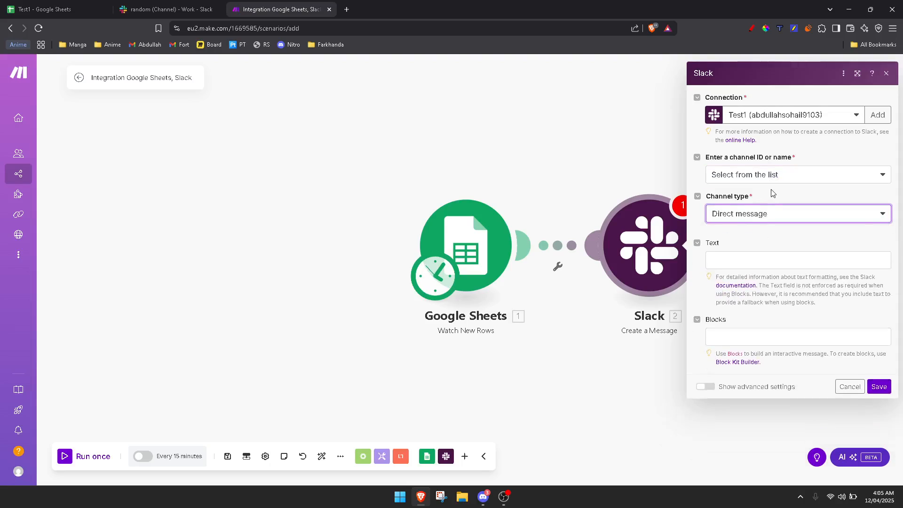
left_click(752, 218)
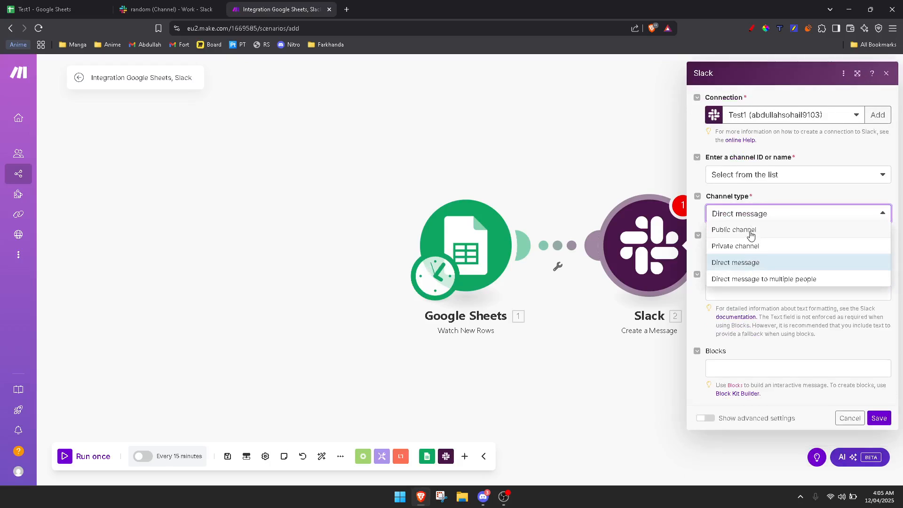
left_click(782, 230)
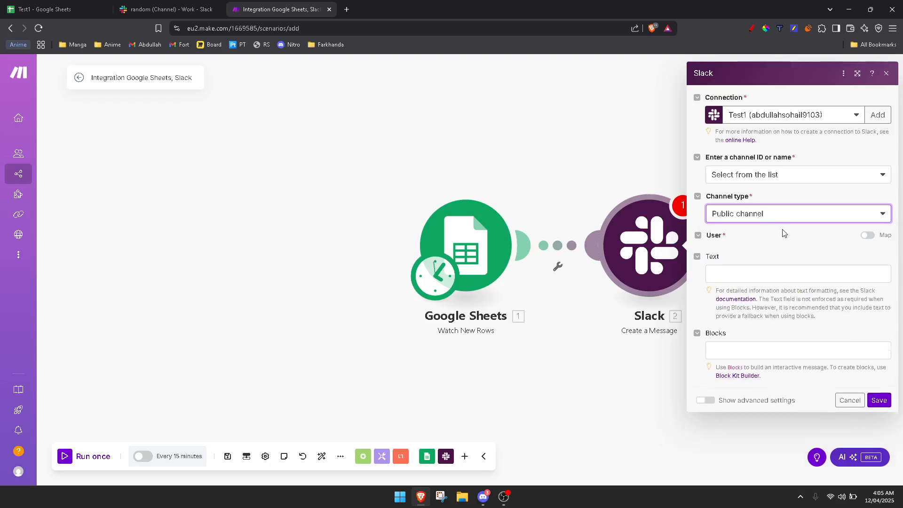
left_click(721, 254)
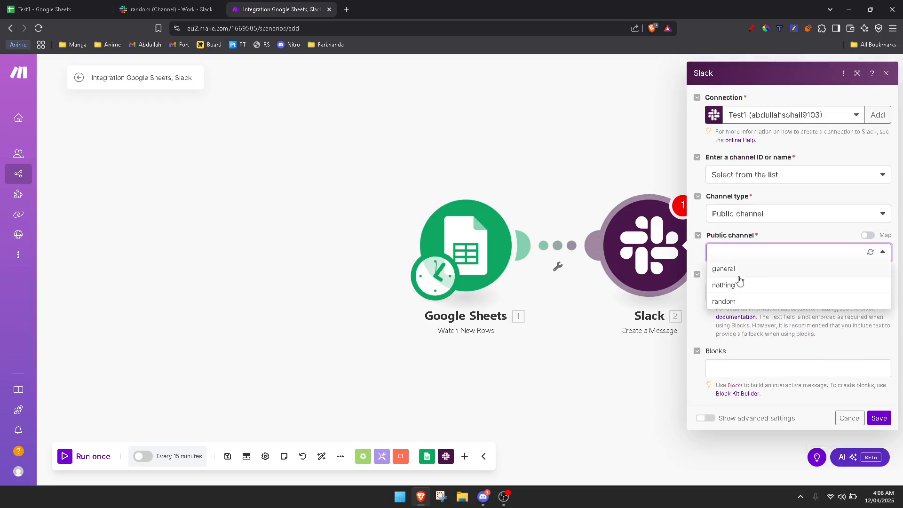
left_click(164, 10)
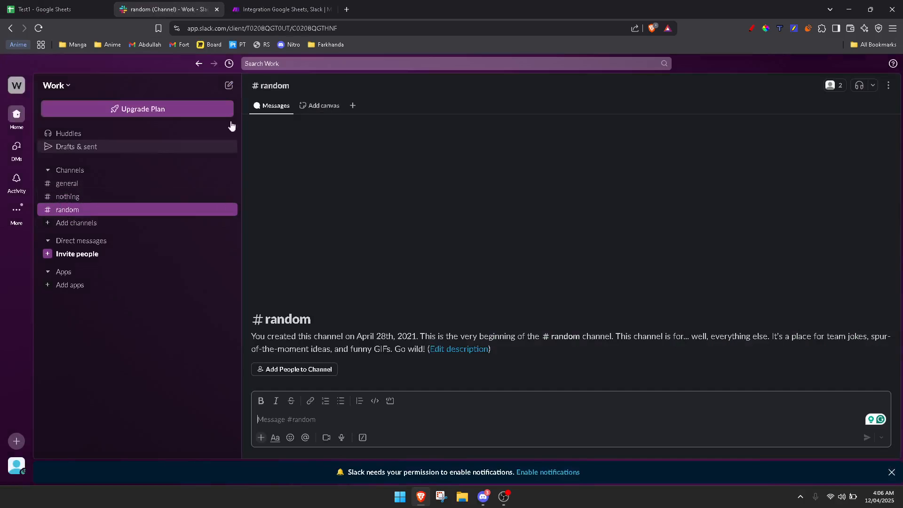
left_click(284, 10)
left_click(746, 254)
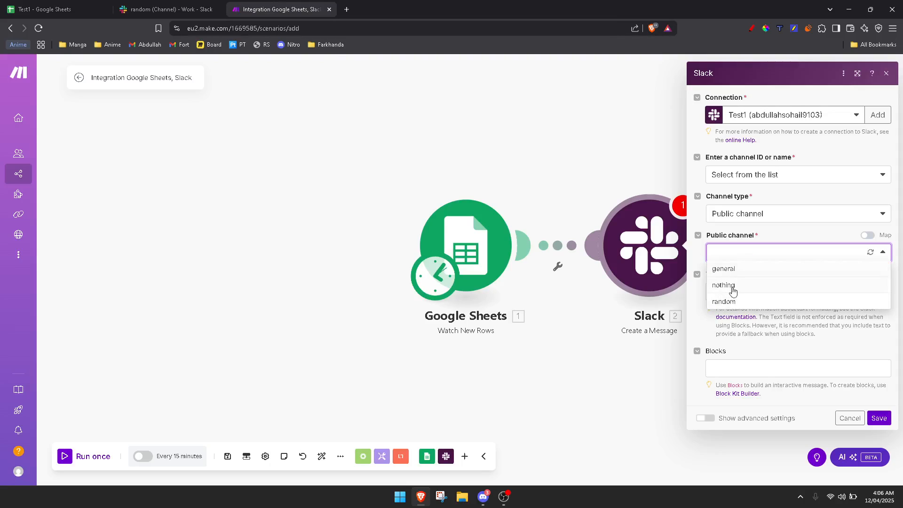
left_click(726, 301)
left_click(732, 290)
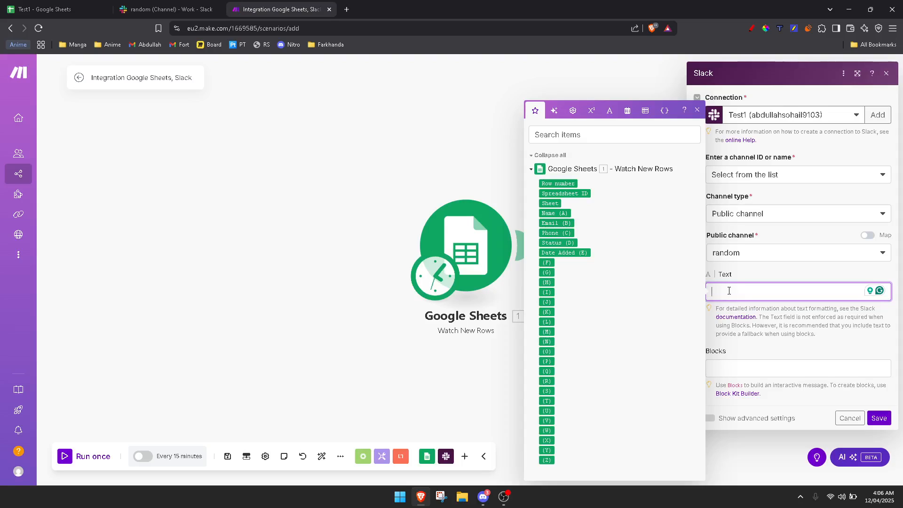
- Start the message text with a Name label mapped to the sheet's Name (A) value
type("Name:")
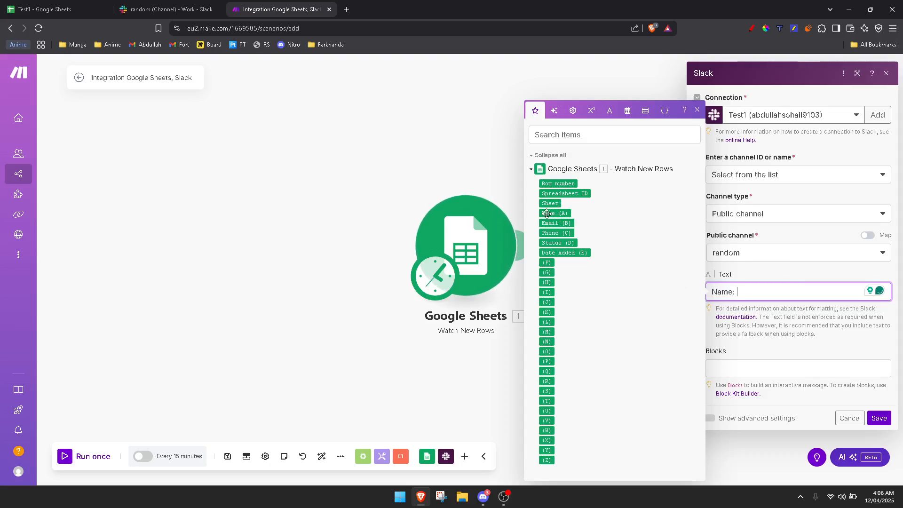
mouse_move(556, 214)
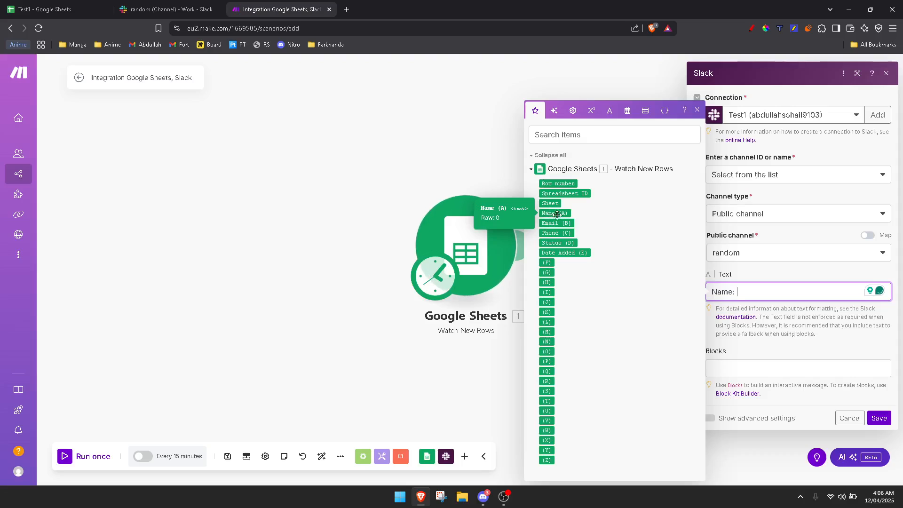
left_click_drag(556, 214, 758, 292)
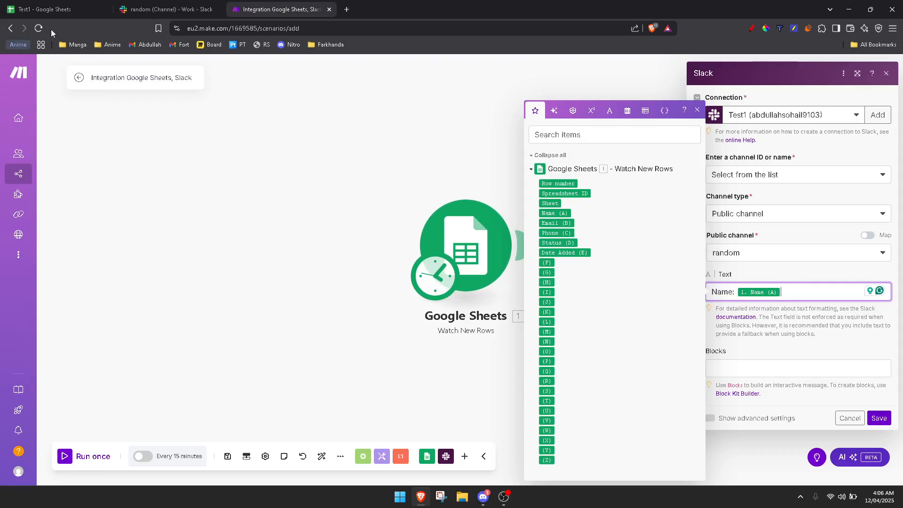
left_click(54, 13)
left_click_drag(43, 145, 292, 192)
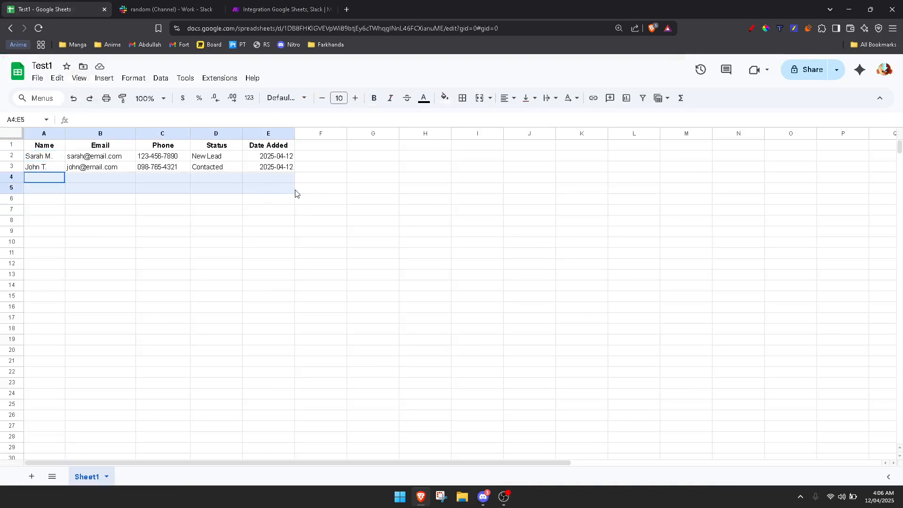
left_click(64, 211)
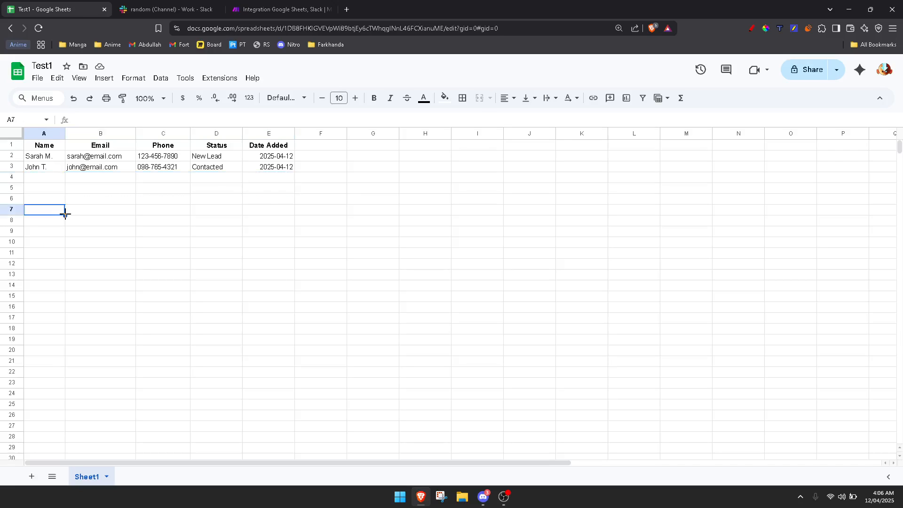
left_click(196, 7)
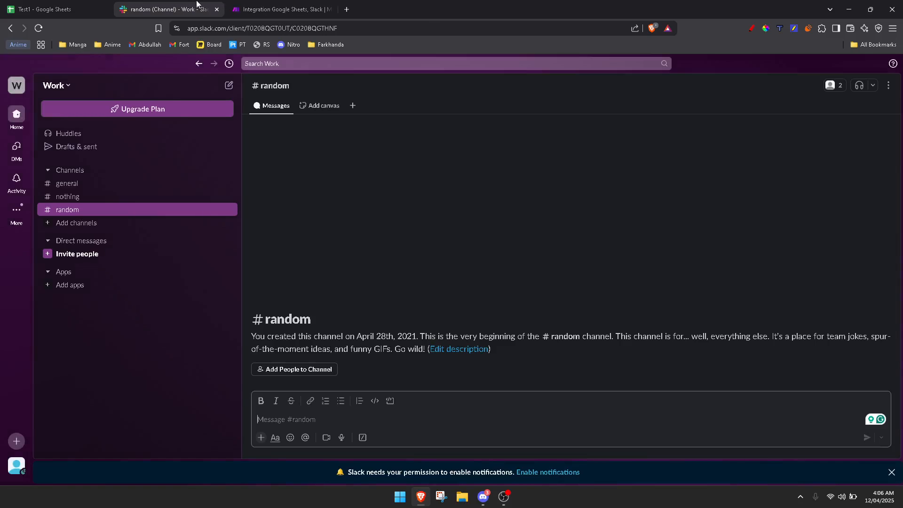
left_click(301, 7)
left_click(800, 293)
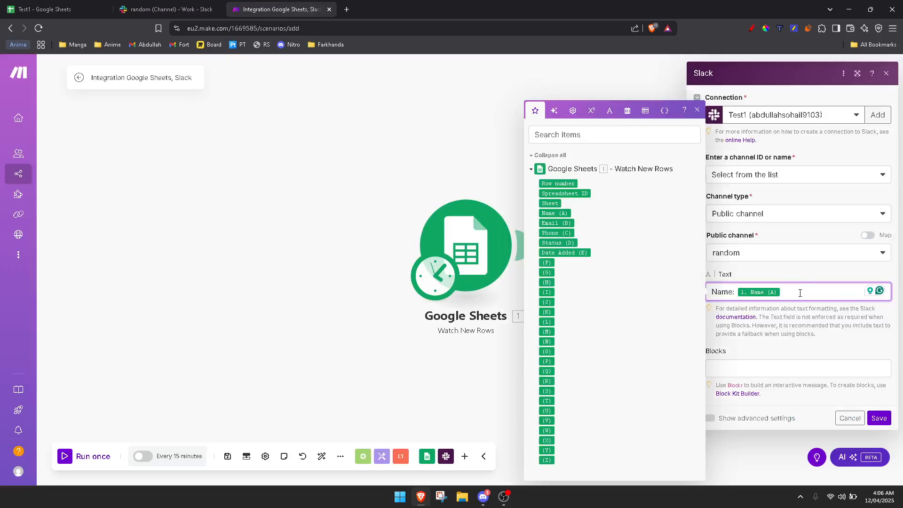
- Add labelled lines for Email (B), Phone (C), Status (D) and Date Added (E), each mapped
key("Return")
type("Email:")
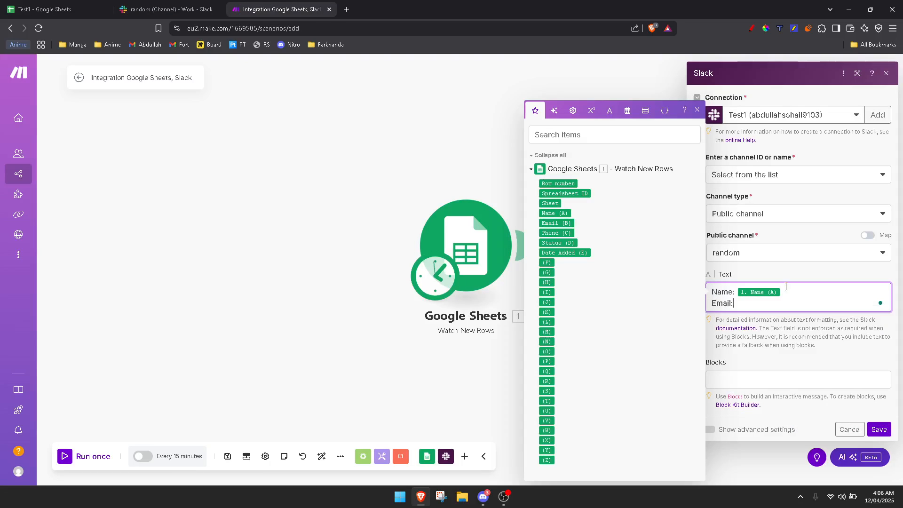
left_click(556, 223)
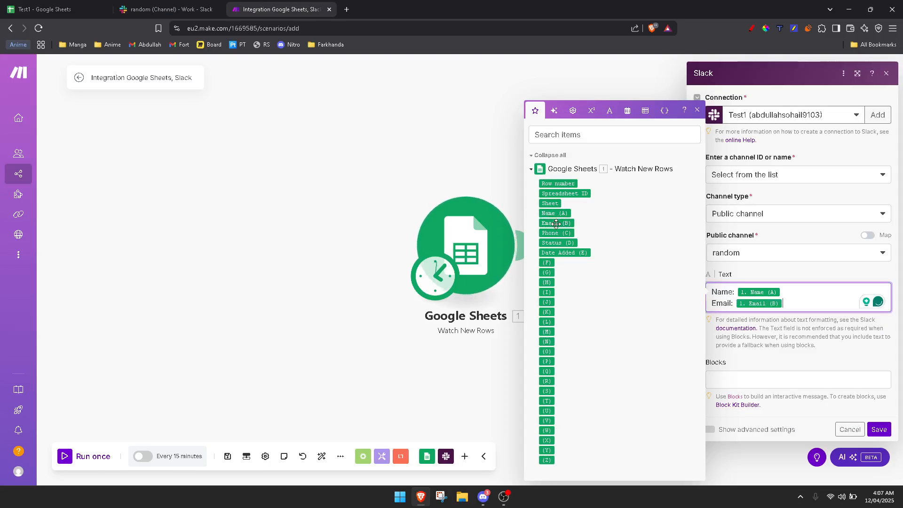
key("Return")
type("Phone:")
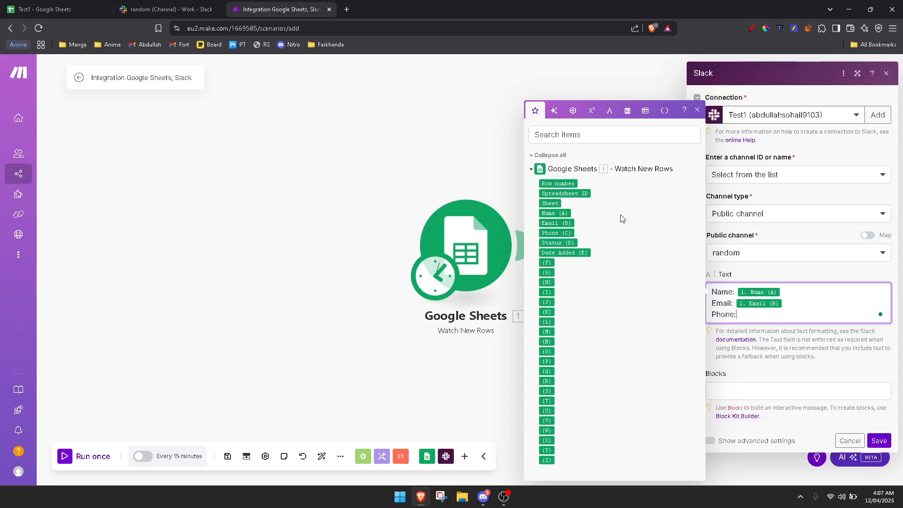
left_click(556, 233)
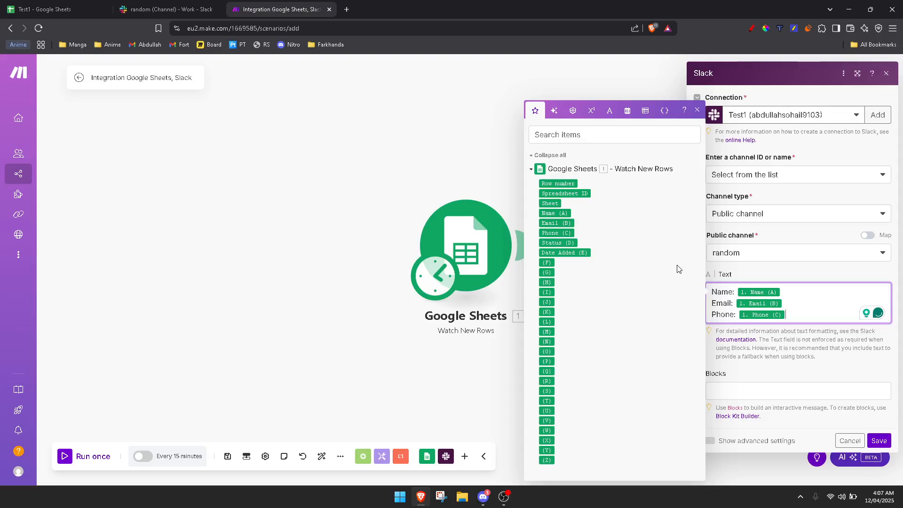
key("Return")
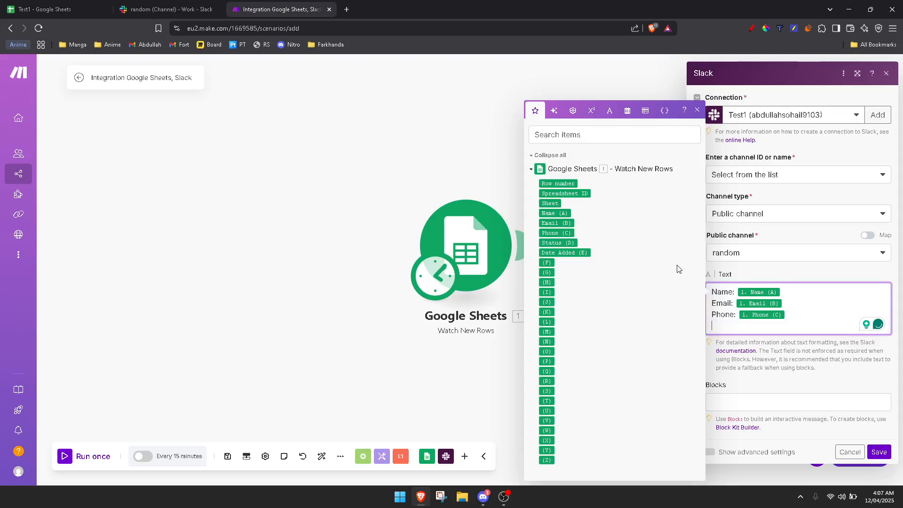
type("Status:")
left_click(557, 243)
key("Return")
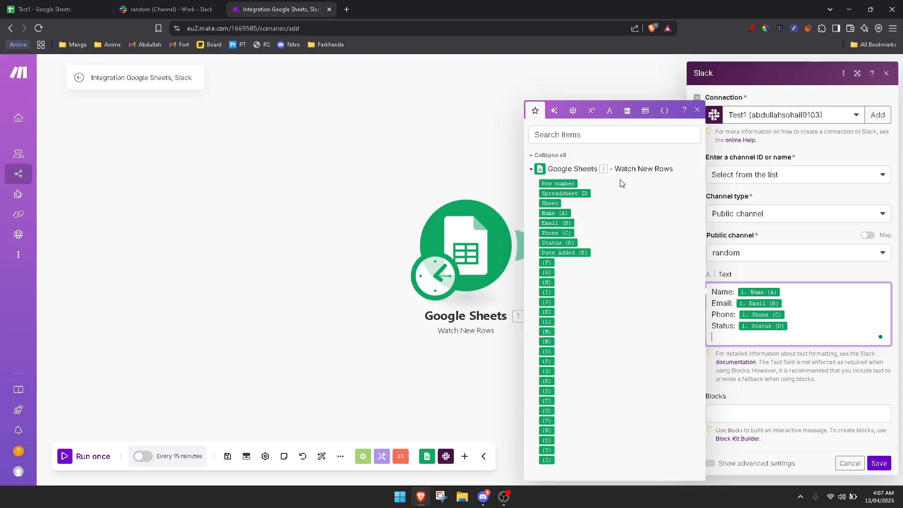
type("Date Added:")
left_click(563, 253)
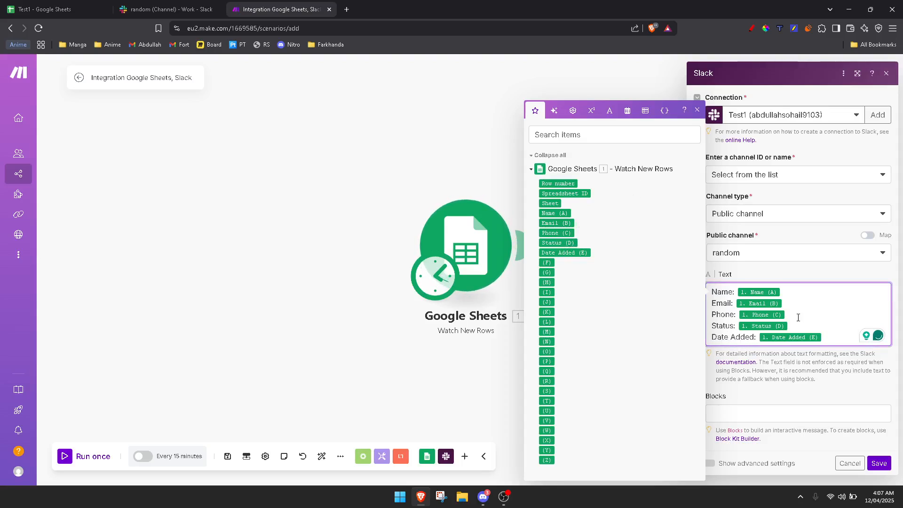
left_click(772, 395)
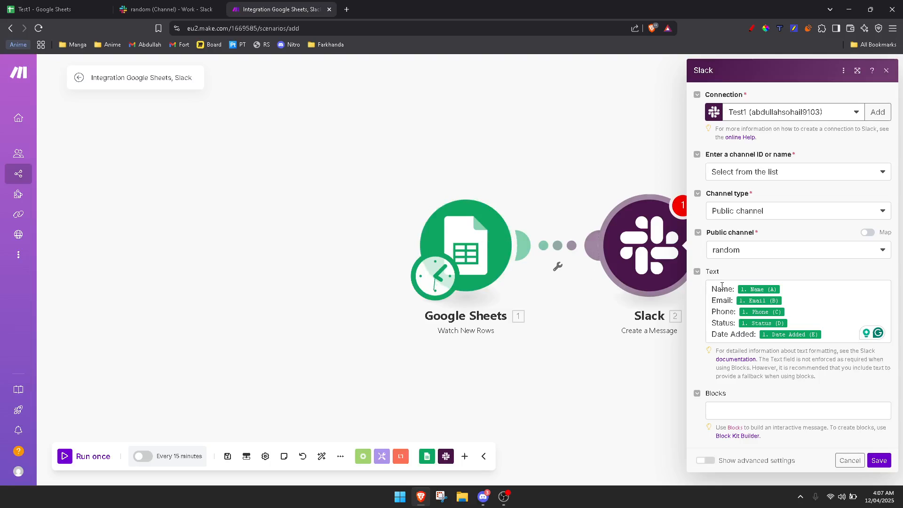
- Review the second lead row A3:E3, then leave the Slack module's Blocks field empty
left_click(152, 8)
left_click(62, 8)
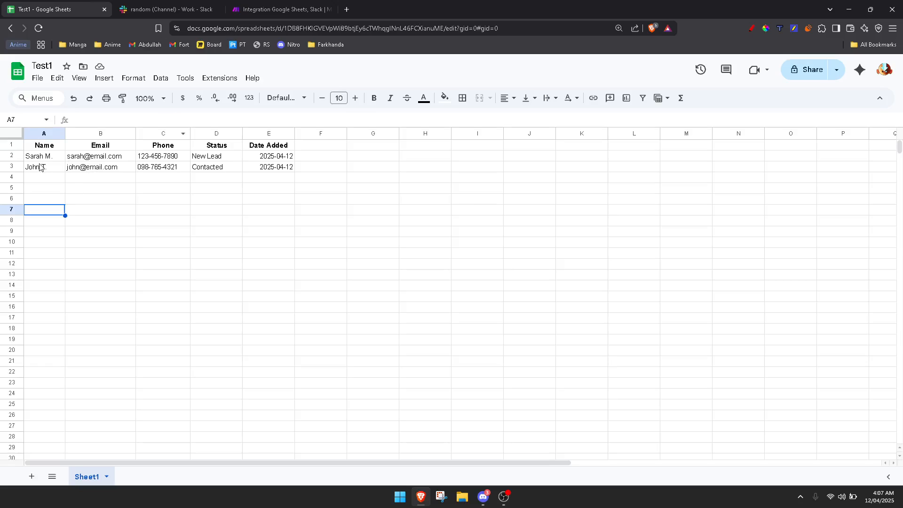
left_click_drag(40, 167, 292, 169)
key("ctrl+Tab")
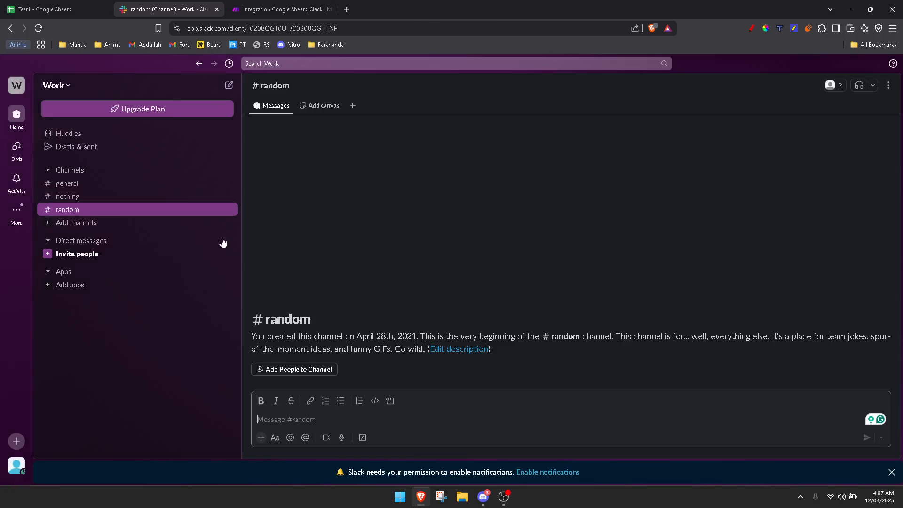
left_click(61, 8)
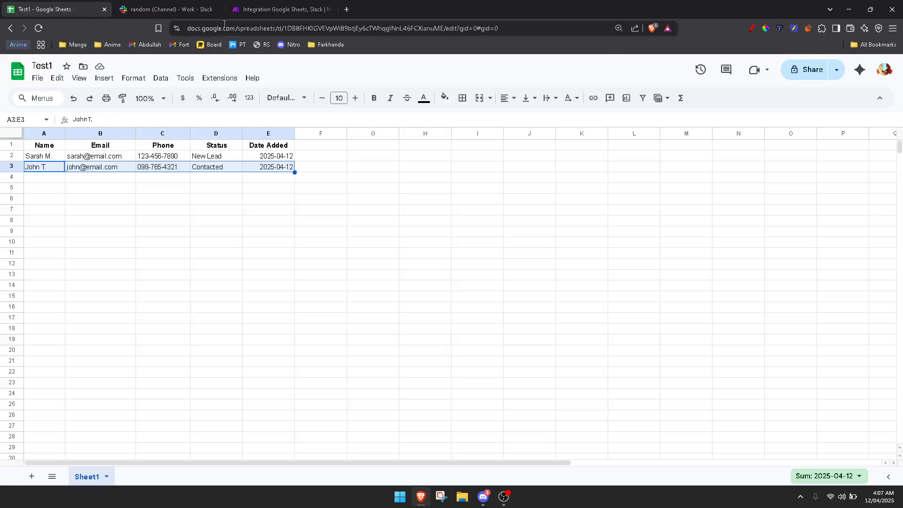
left_click(267, 7)
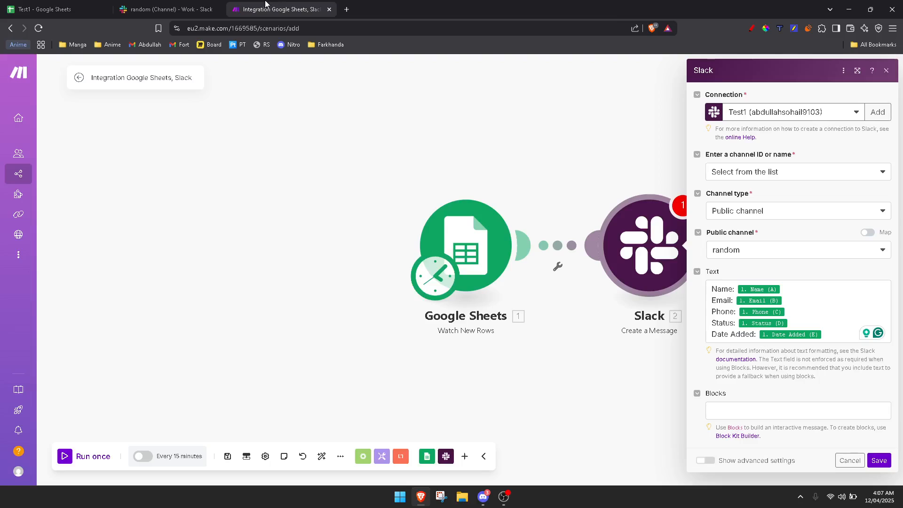
left_click(762, 413)
left_click(779, 386)
- Check the Status values in Test1: New Lead in D2, Contacted in D3, empty D4
left_click(45, 8)
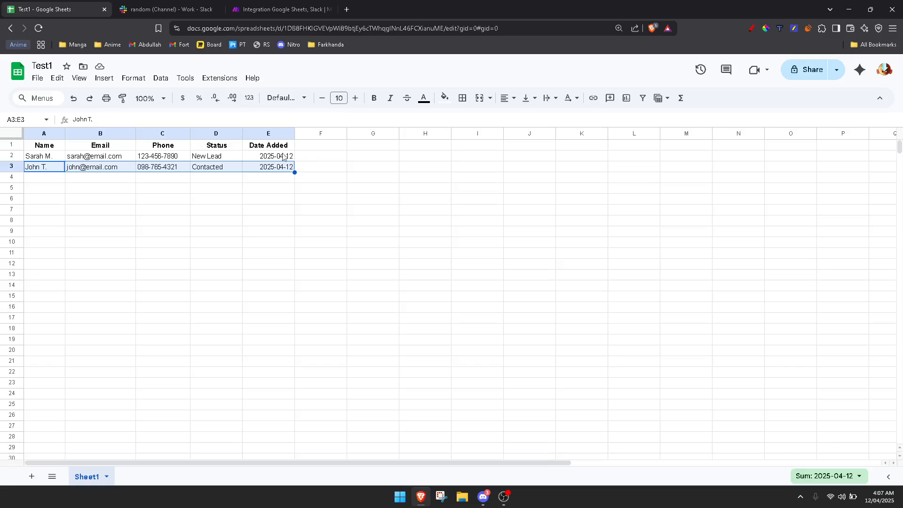
left_click(215, 176)
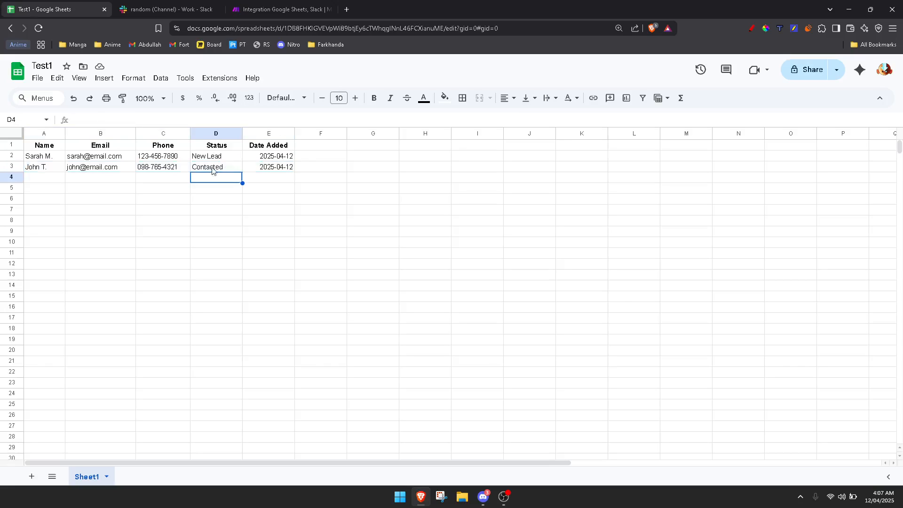
left_click(198, 170)
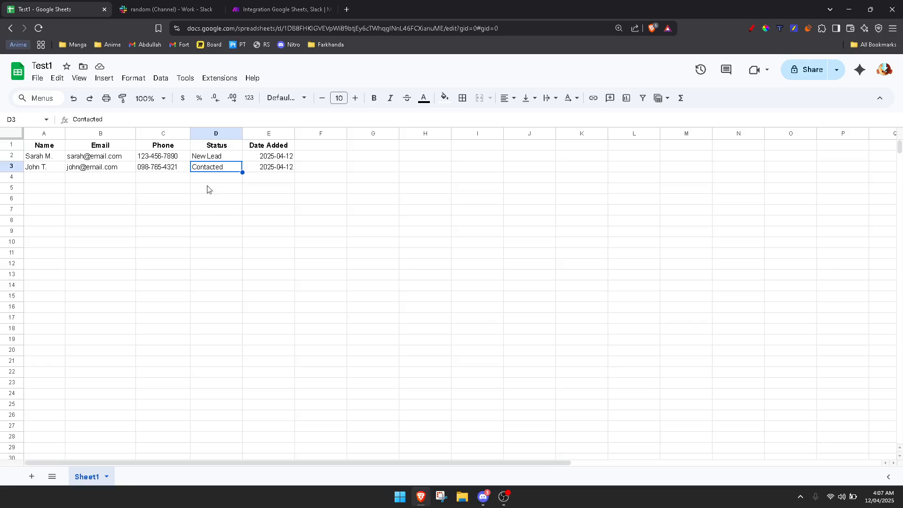
left_click(200, 159)
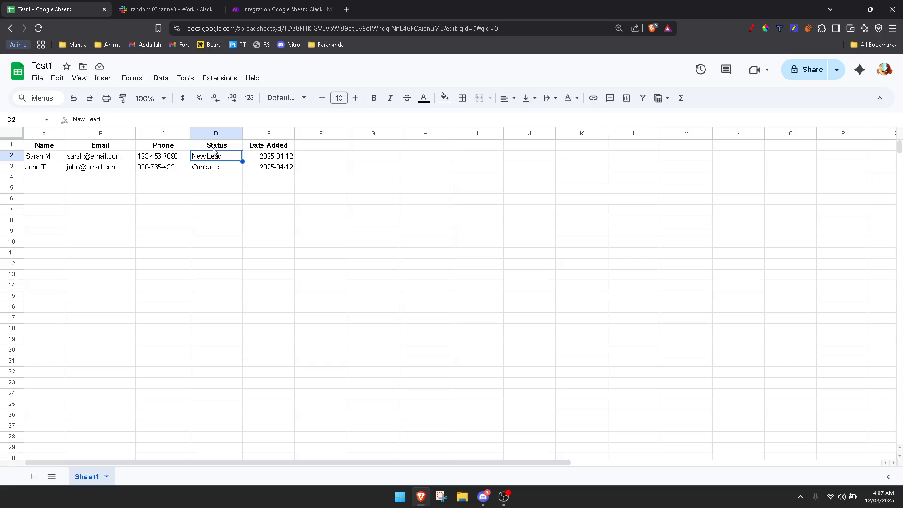
left_click(212, 171)
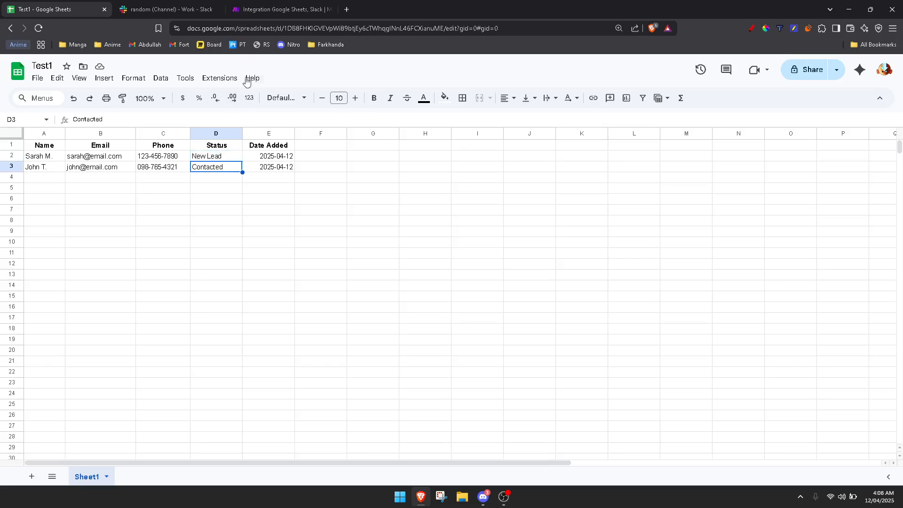
left_click_drag(204, 187, 210, 169)
left_click(210, 169)
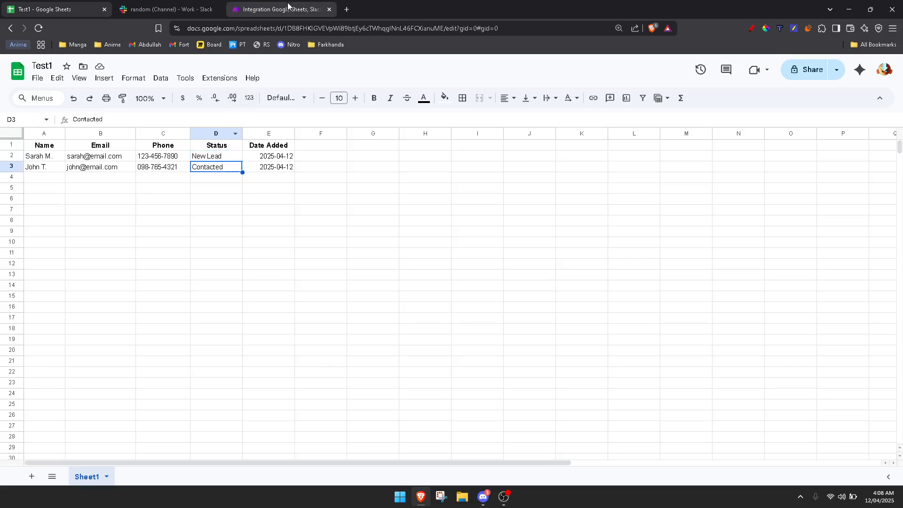
left_click(196, 3)
- Save the Slack Create a Message module settings and view the still-empty #random channel
left_click(282, 9)
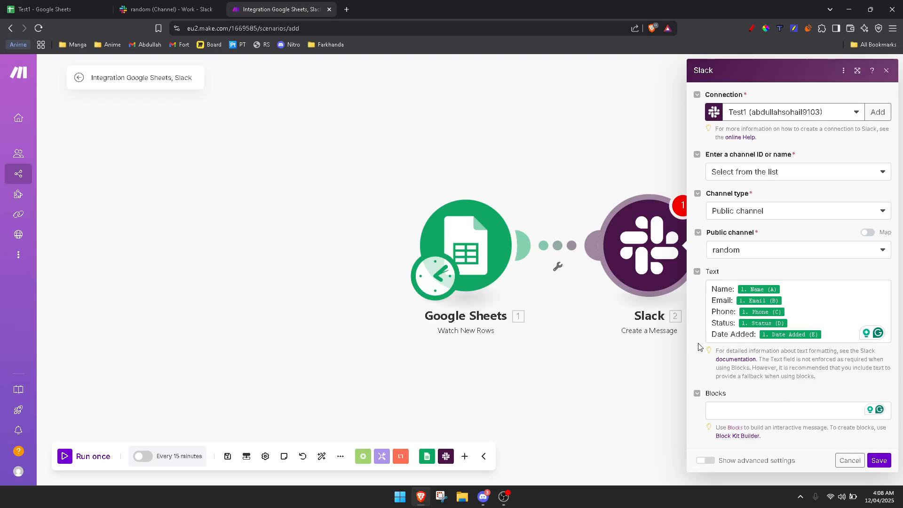
left_click(879, 460)
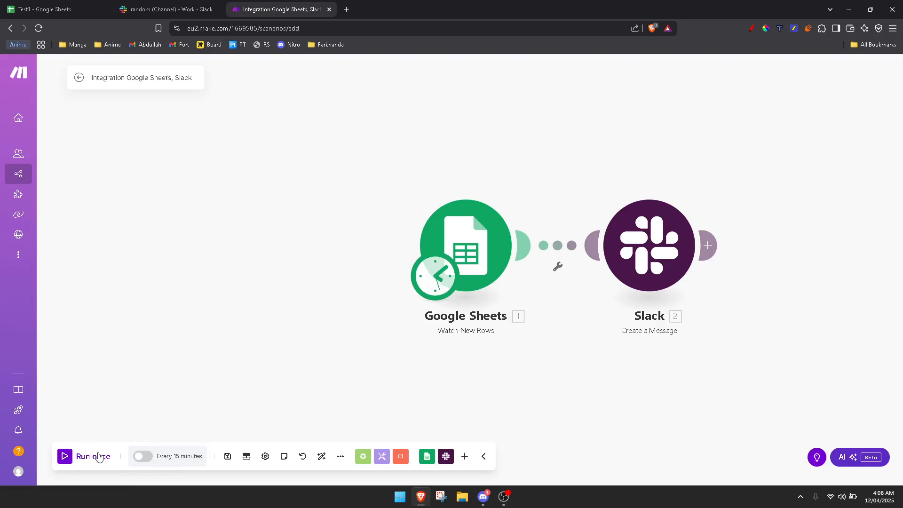
left_click(167, 10)
left_click(293, 420)
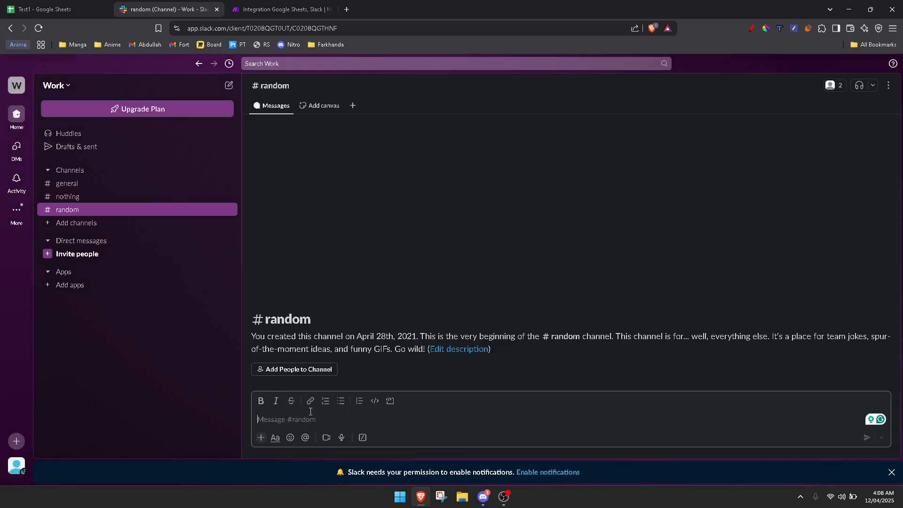
- Check Slack #random for new messages, passing through the Test1 sheet, then return to the Make scenario editor
left_click(111, 7)
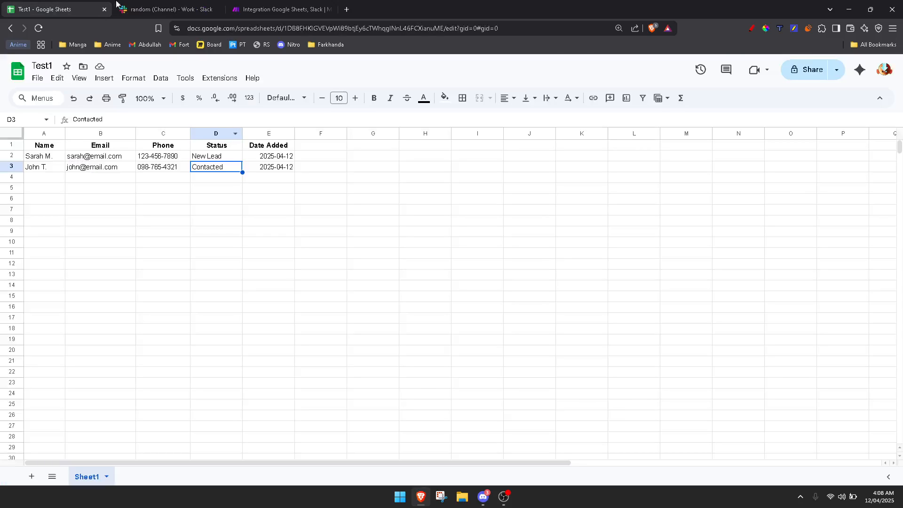
left_click(141, 9)
left_click(273, 10)
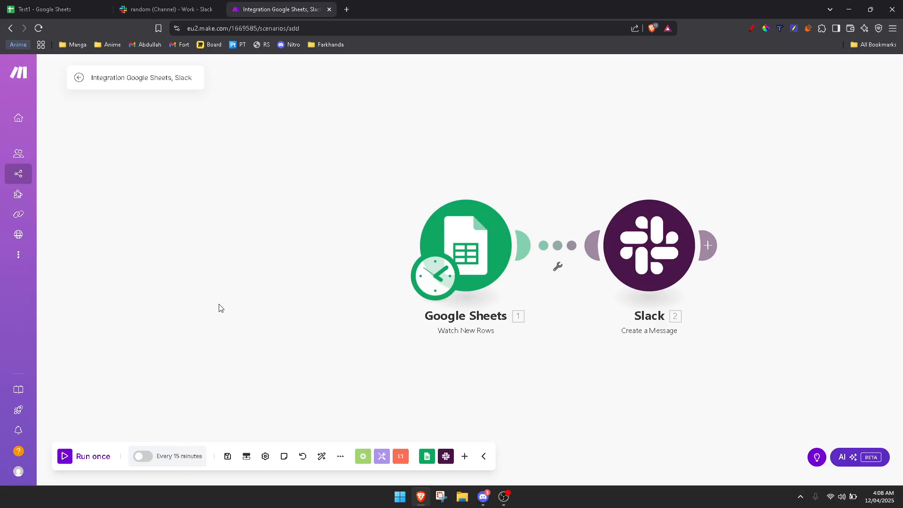
- Try the scheduling toggle, then save the Google Sheets to Slack scenario with Ctrl+S
left_click(186, 458)
left_click(146, 459)
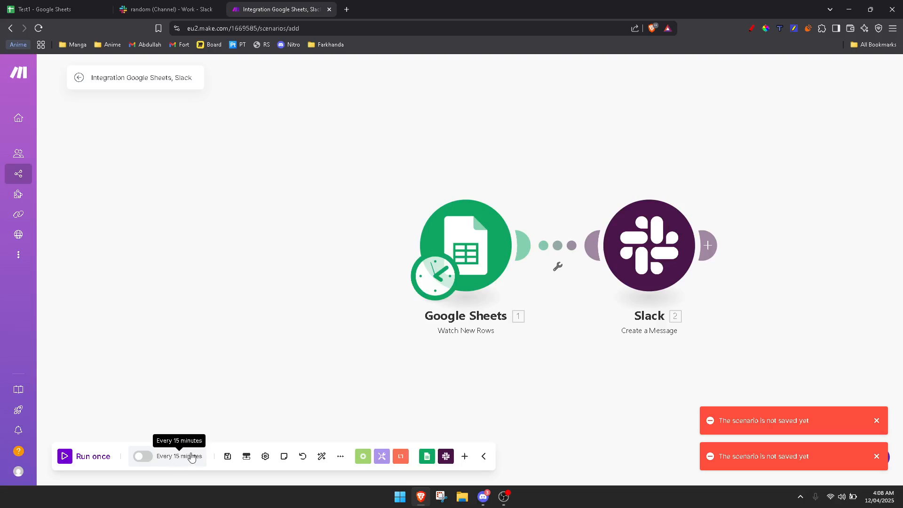
right_click(174, 455)
left_click_drag(129, 375, 136, 369)
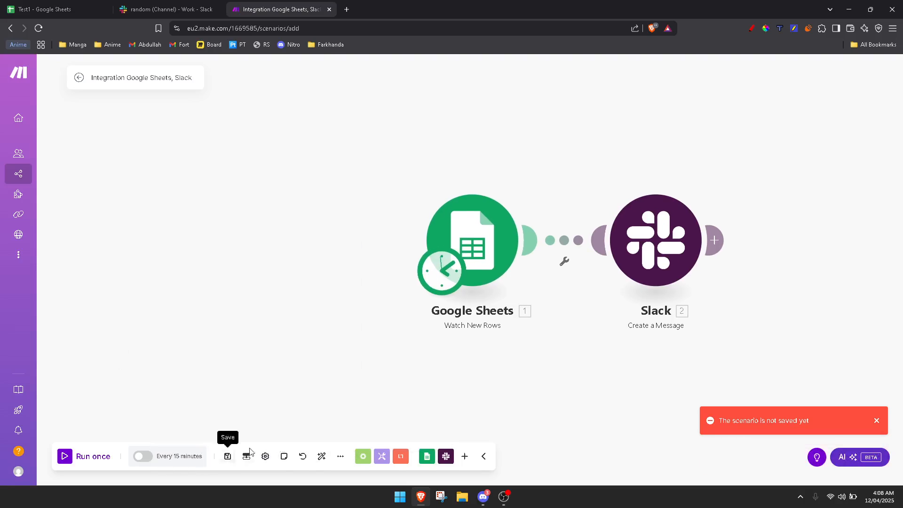
key("ctrl+s")
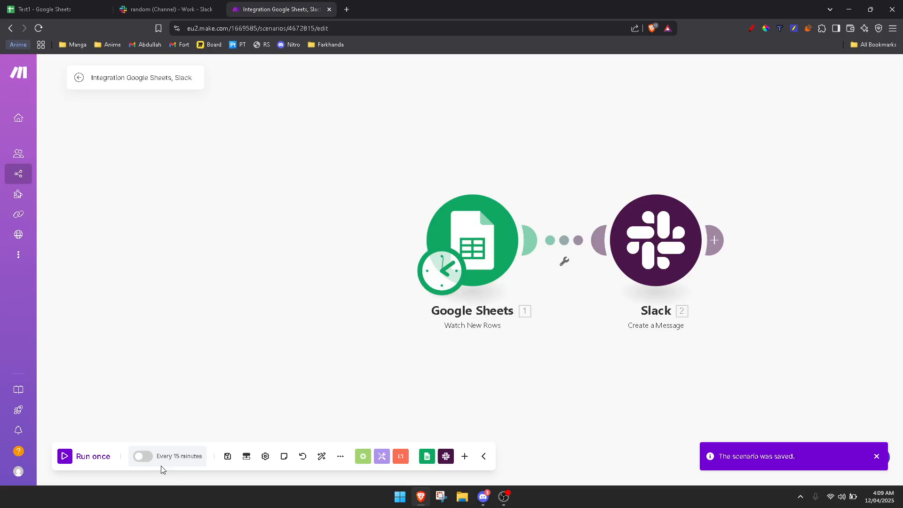
- Inspect the Every 15 minutes schedule settings and cancel, leaving the interval unchanged
left_click(172, 456)
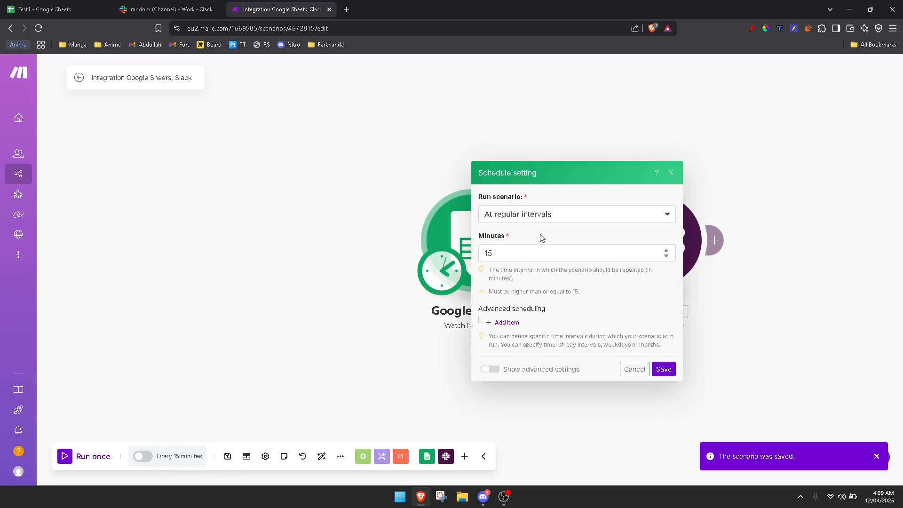
left_click(183, 456)
left_click(511, 255)
key("BackSpace")
key("BackSpace")
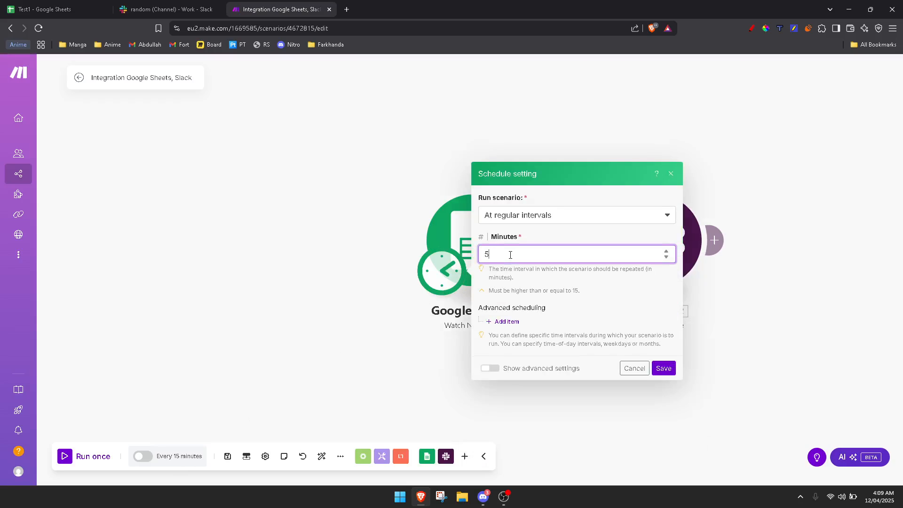
key("BackSpace")
left_click(527, 216)
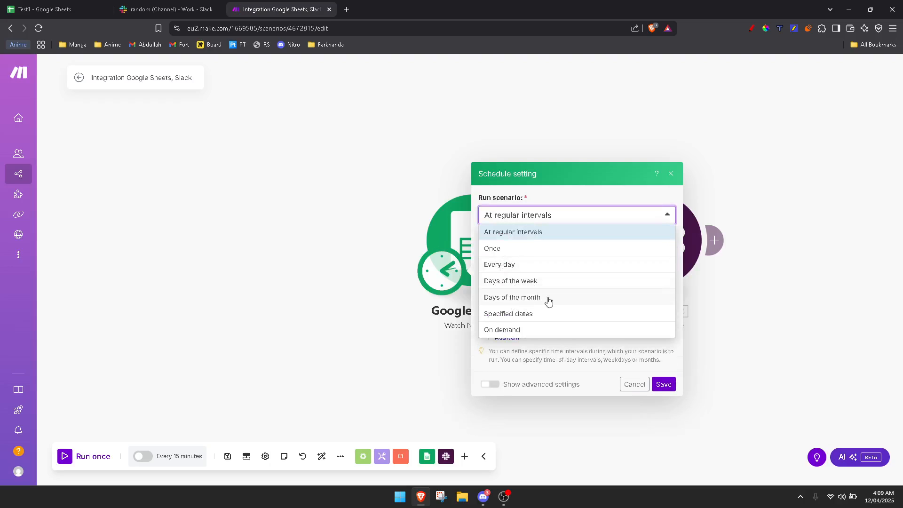
left_click(356, 373)
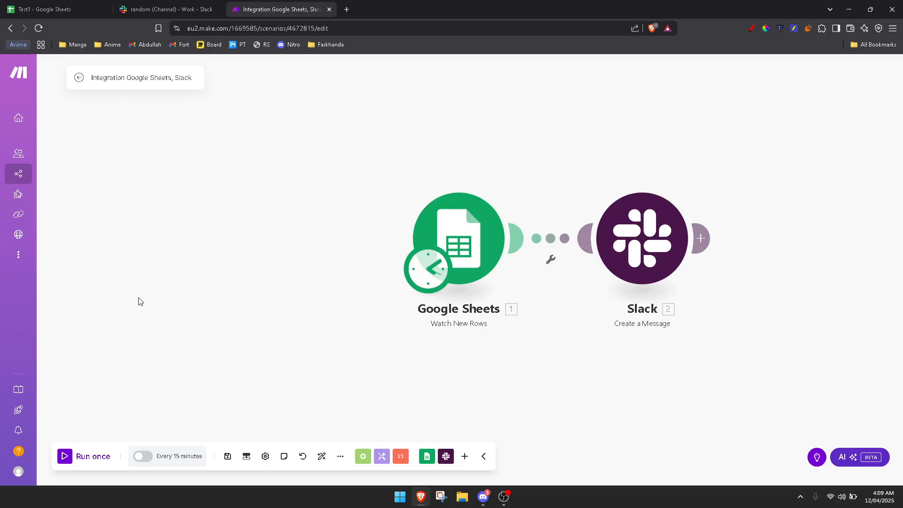
- Run the scenario once and confirm both Test1 lead rows were posted to Slack #random
left_click(76, 456)
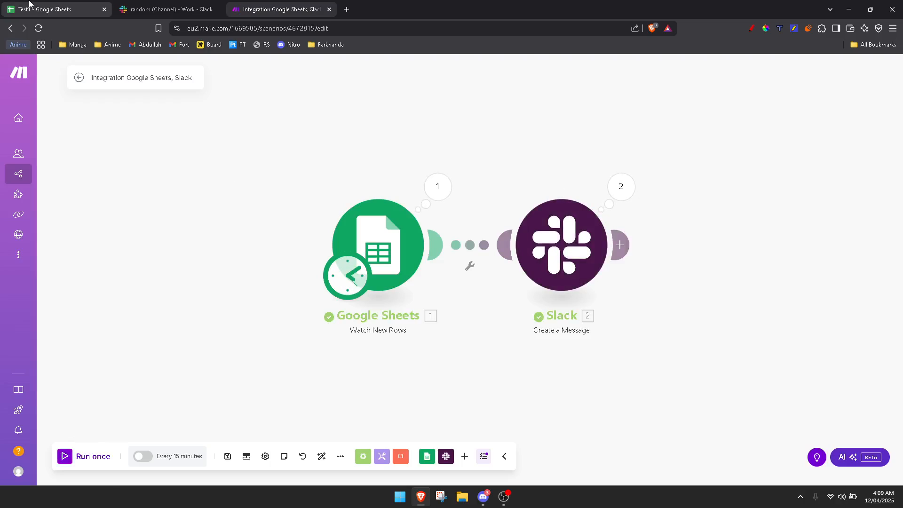
left_click(44, 10)
left_click_drag(40, 156, 287, 170)
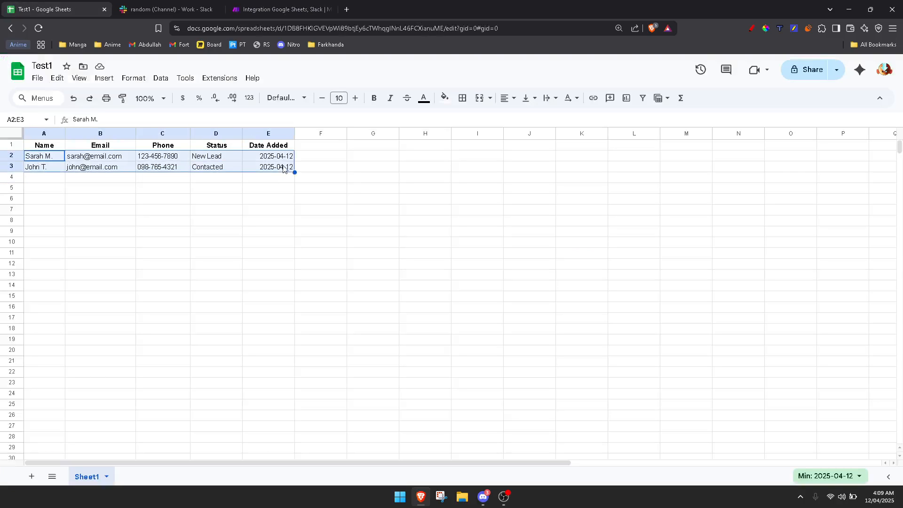
left_click(262, 169)
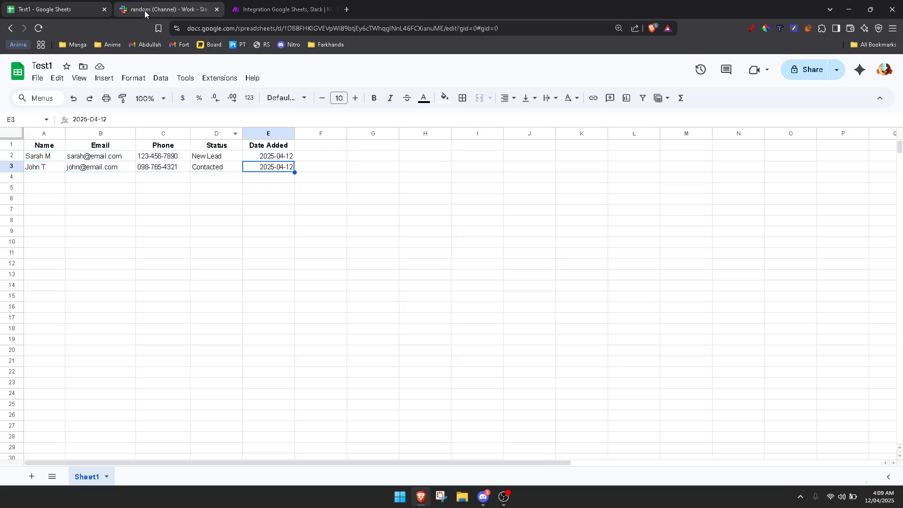
left_click(166, 9)
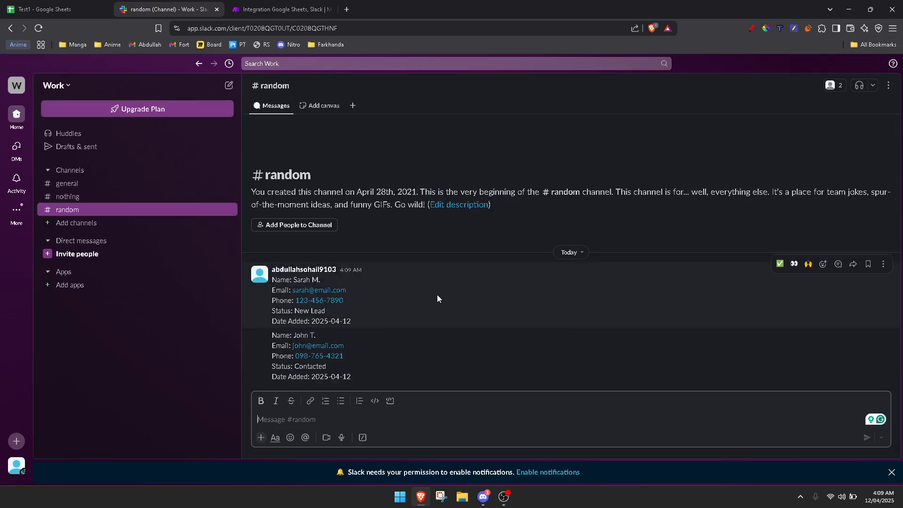
left_click(45, 9)
left_click(46, 178)
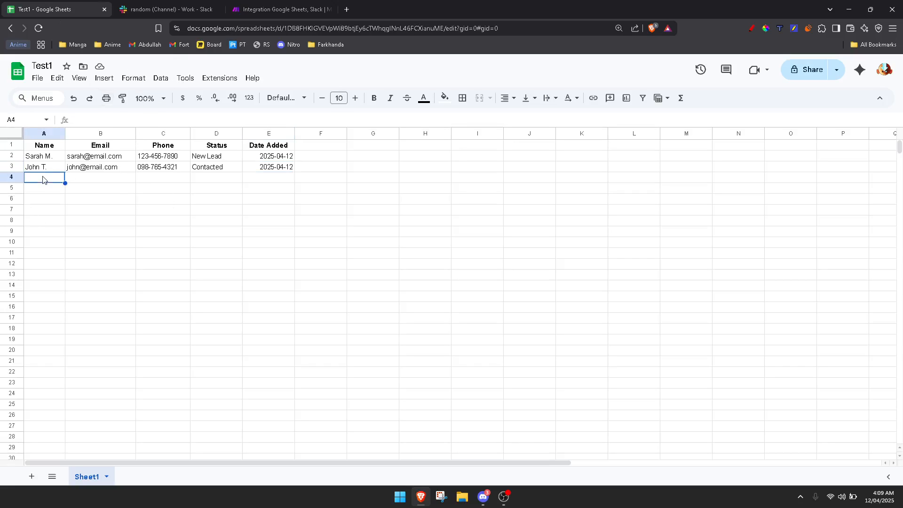
- Enter the new lead's name in A4 and e-mail address in B4, correcting typos
left_click_drag(35, 175, 292, 177)
left_click(288, 178)
left_click(42, 180)
type("Emo")
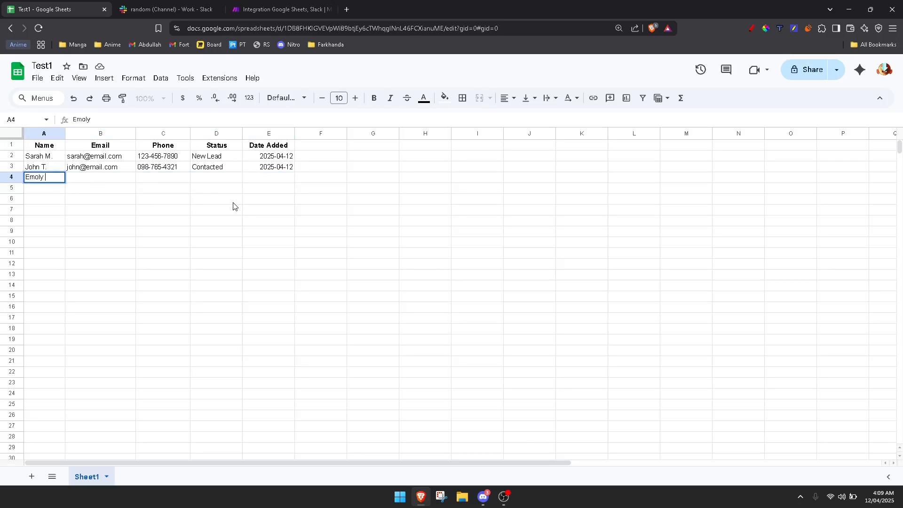
type("ly")
key("Escape")
type("Emily R.")
left_click(93, 182)
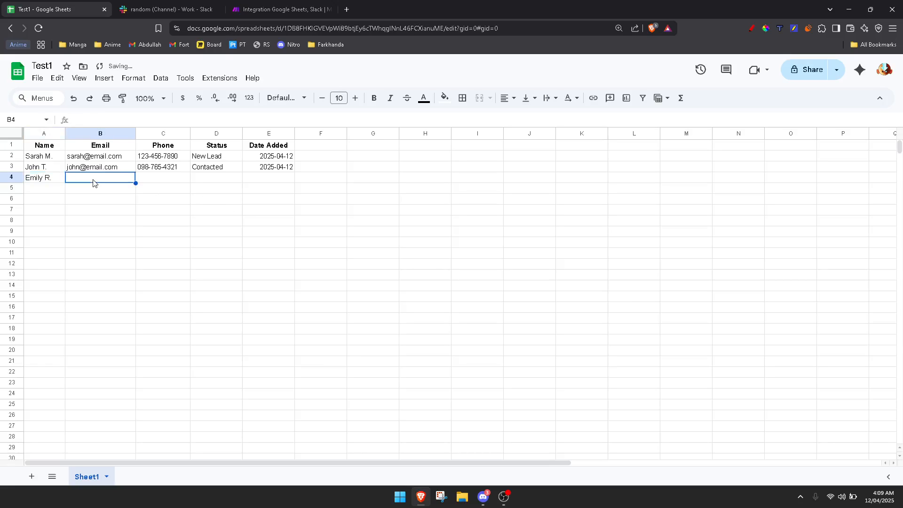
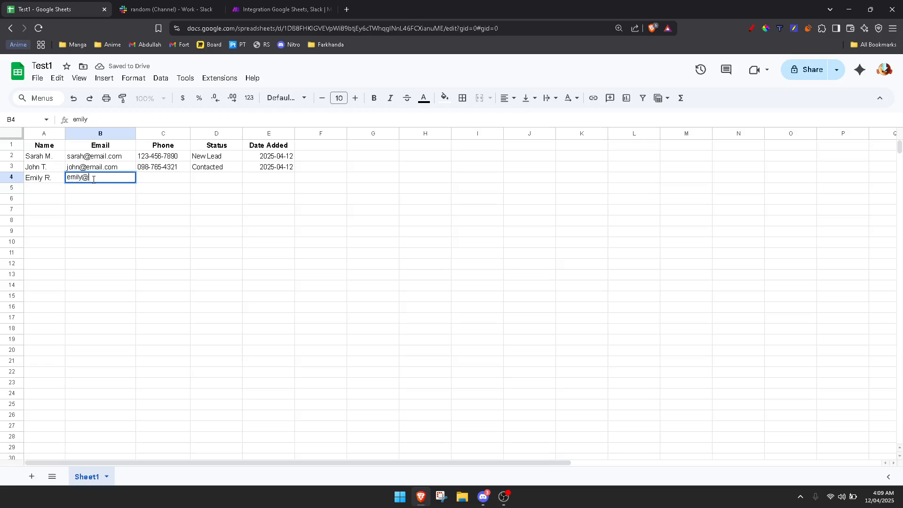
key("Tab")
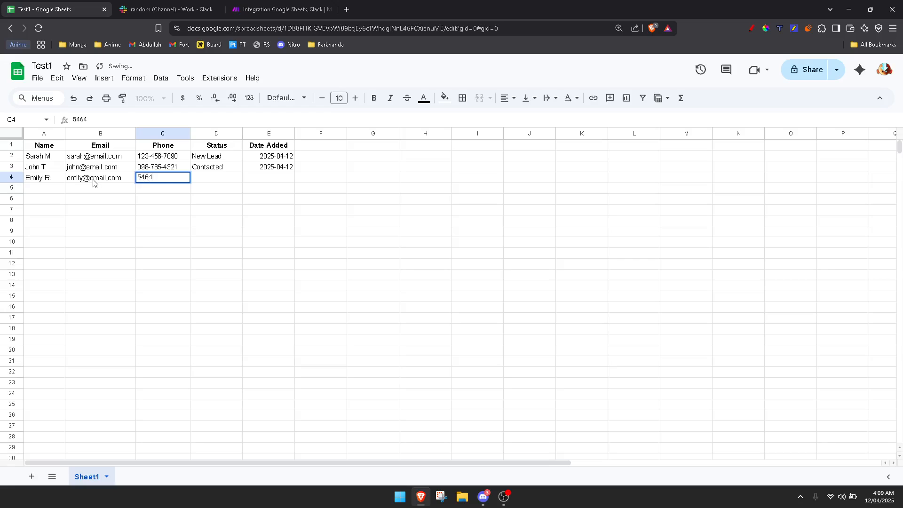
- Fill in the lead's phone number, status New Lead and date added 2025-04-19
left_click(224, 175)
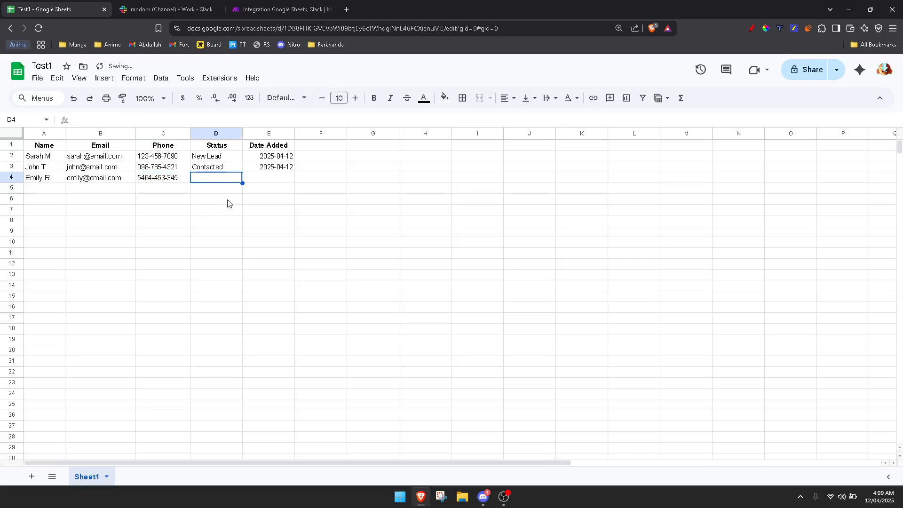
type("New Lead")
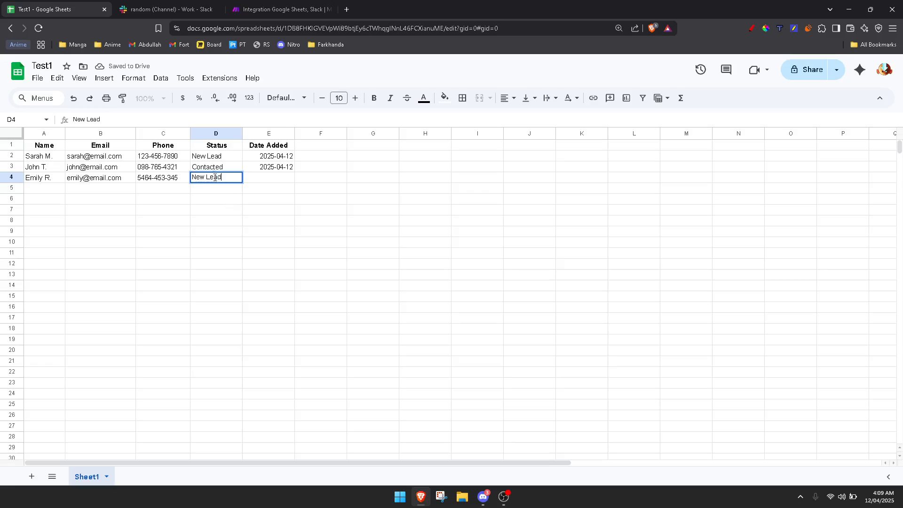
left_click(265, 179)
type("2025")
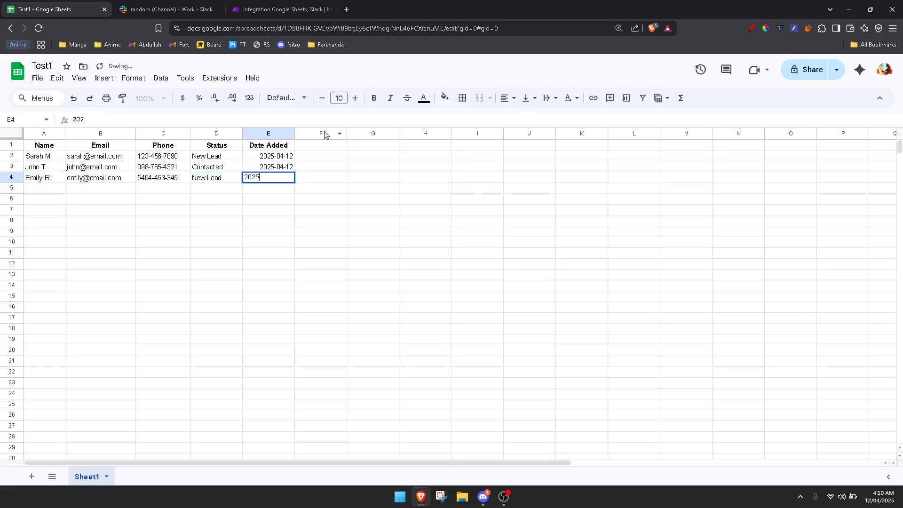
type("-04-19")
key("Return")
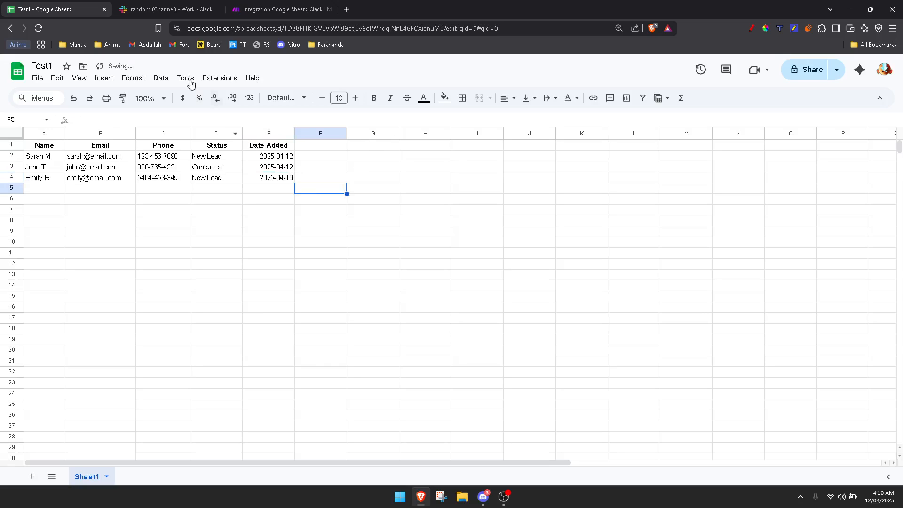
- Verify the 2025-04-19 date in cell E4 of the new lead row
left_click(266, 6)
left_click(52, 7)
left_click(263, 178)
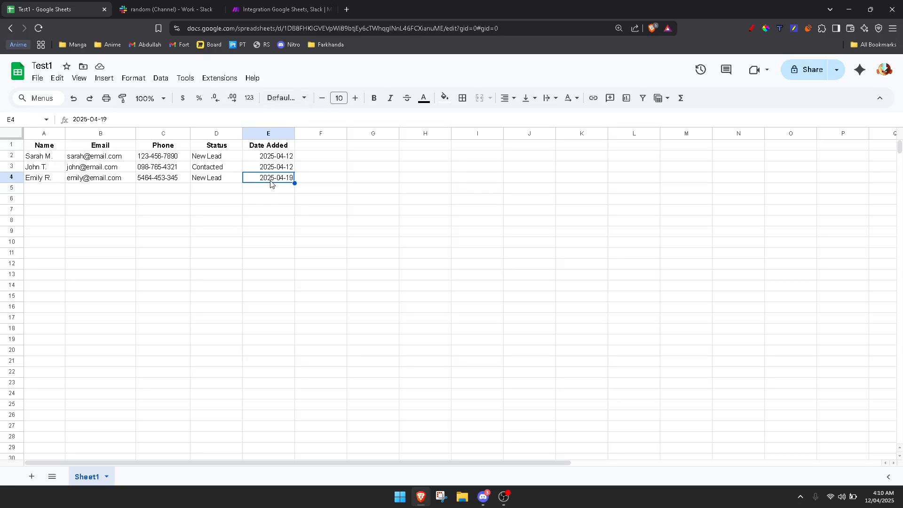
left_click(250, 192)
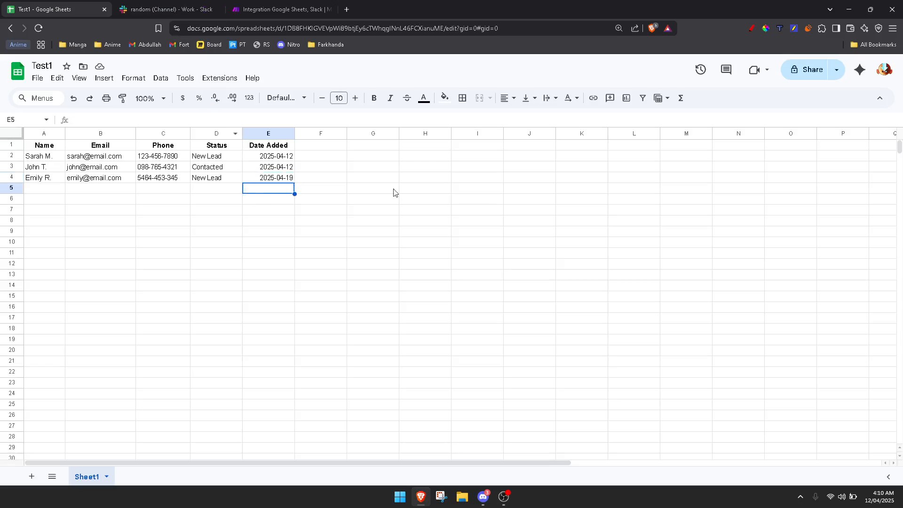
- Run the Make scenario once more to pick up the row 4 lead
left_click(379, 148)
left_click(262, 229)
left_click(285, 10)
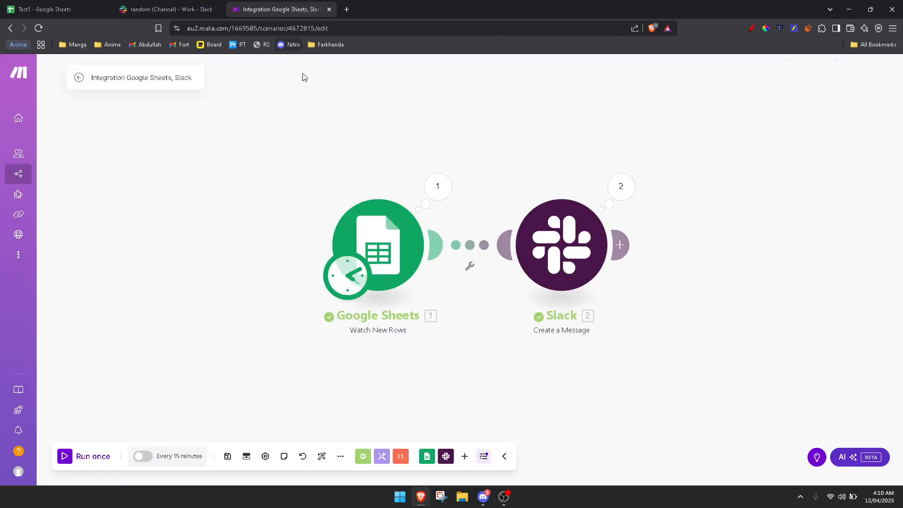
left_click(77, 458)
- Check the new lead row in Test1 and its message in Slack #random, then return to Make
left_click(47, 9)
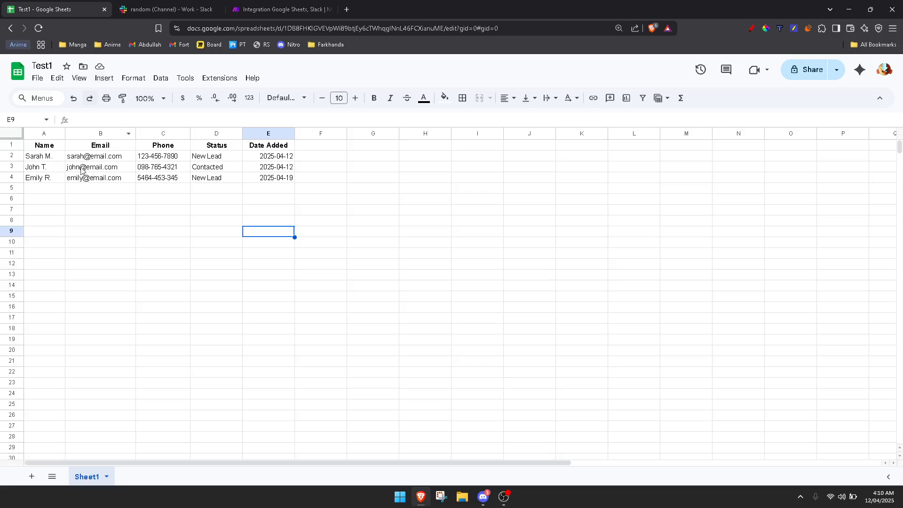
left_click_drag(34, 179, 254, 181)
left_click(263, 220)
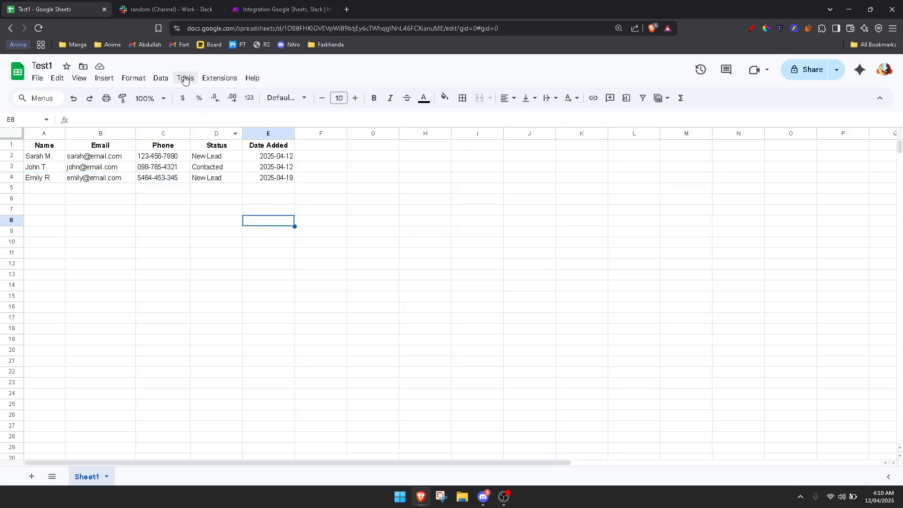
left_click(162, 9)
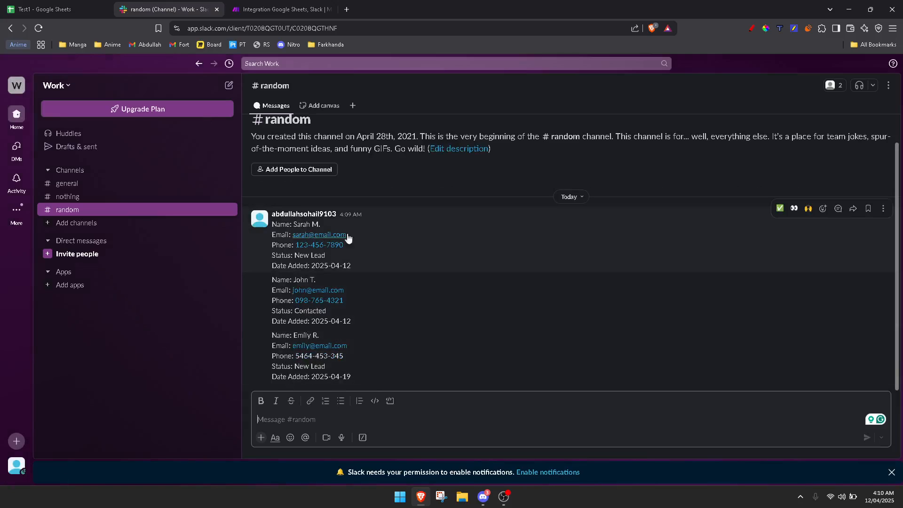
left_click(257, 10)
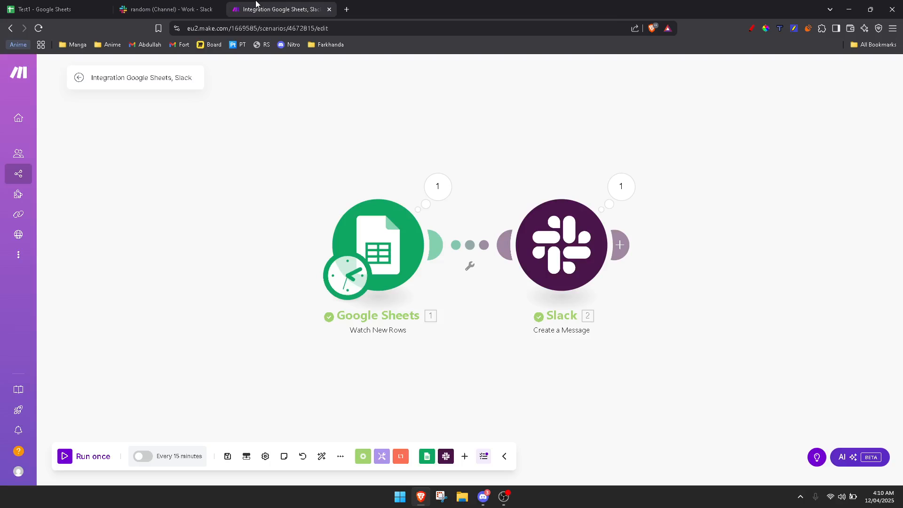
left_click(33, 7)
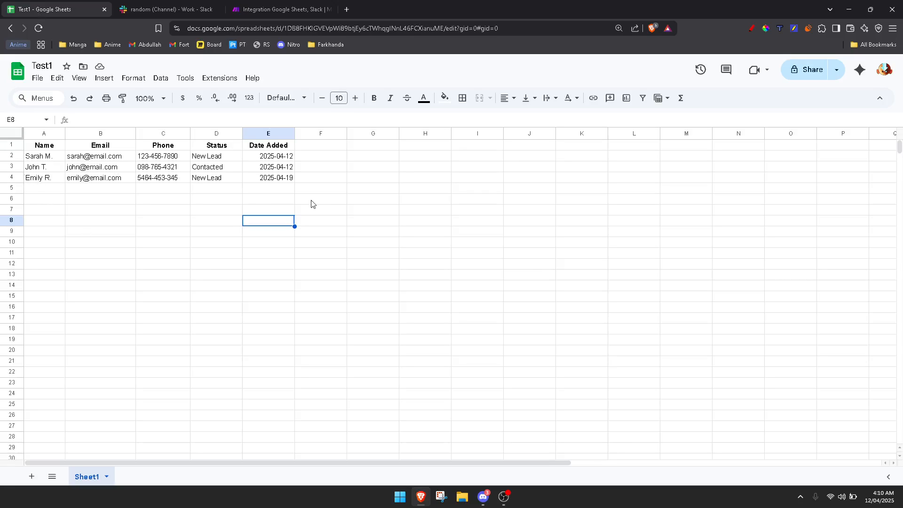
left_click(278, 7)
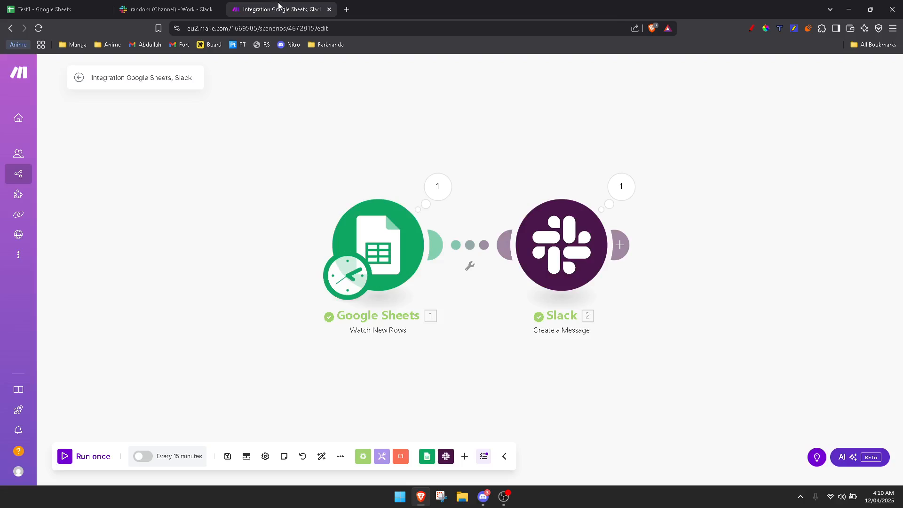